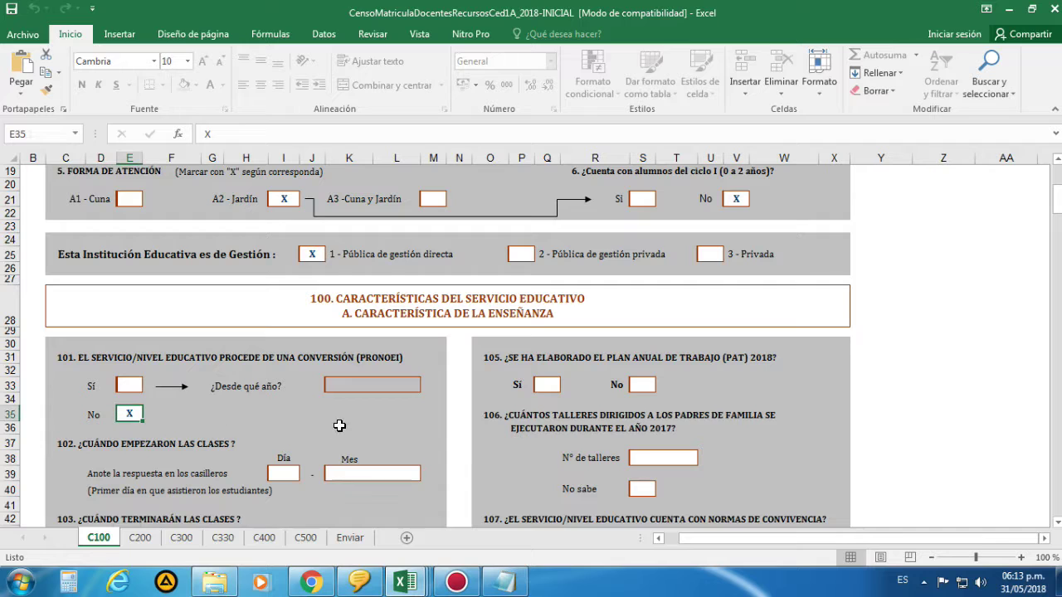
- Clear the No mark of question 101, and filter the DE PRONOEI A INICIAL column in the DATA DE PRONOEI A INICIAL workbook to SI only
left_click(295, 409)
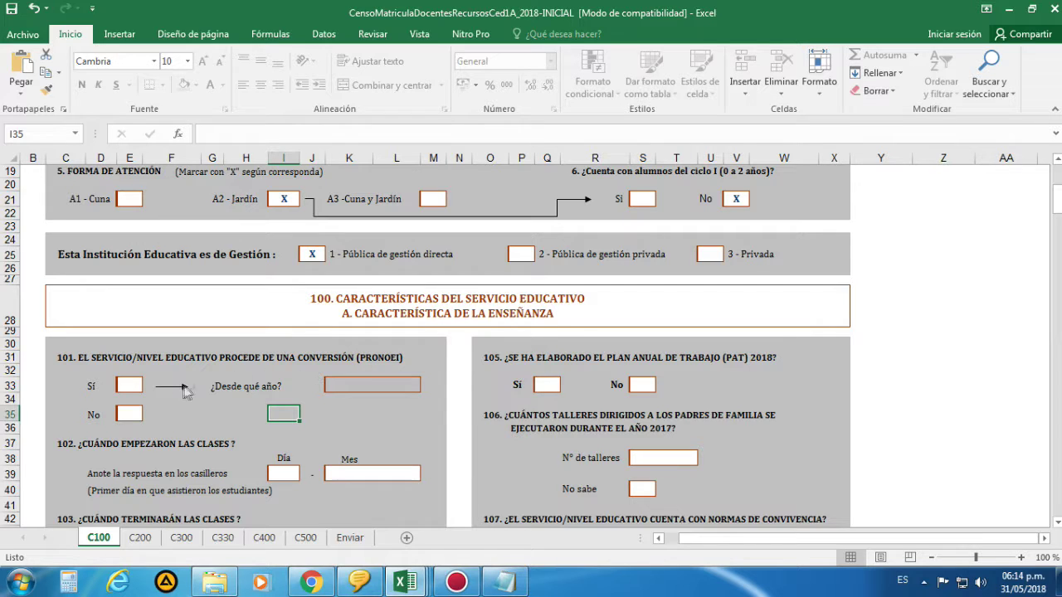
mouse_move(389, 587)
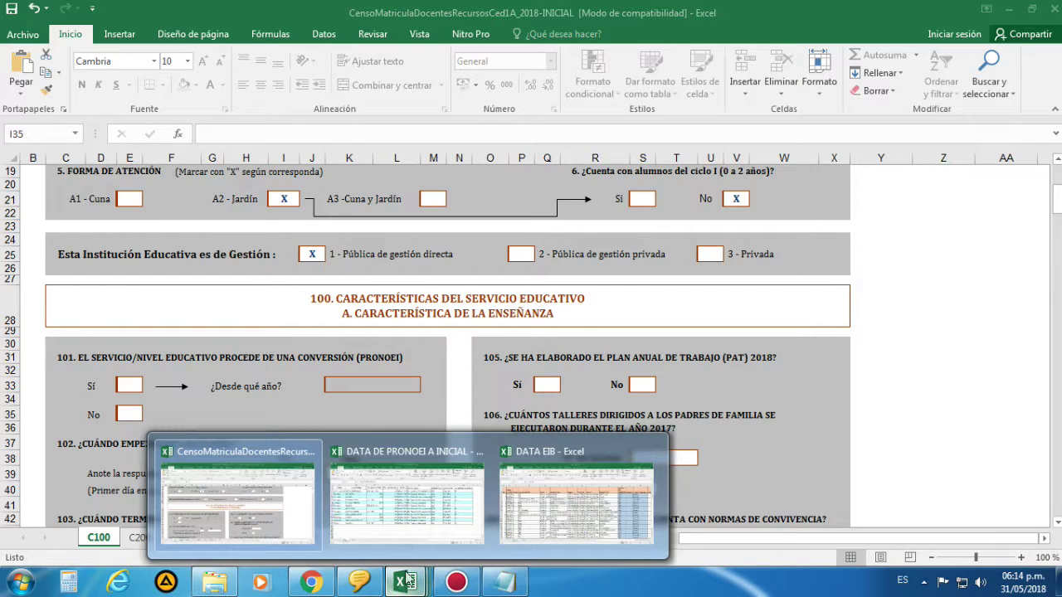
left_click(398, 465)
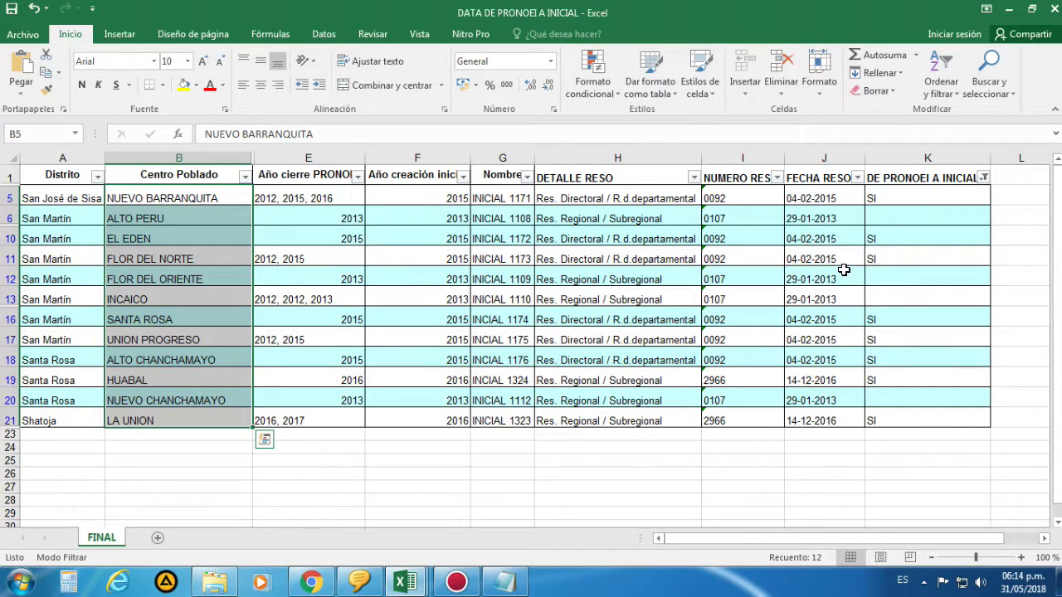
left_click(910, 197)
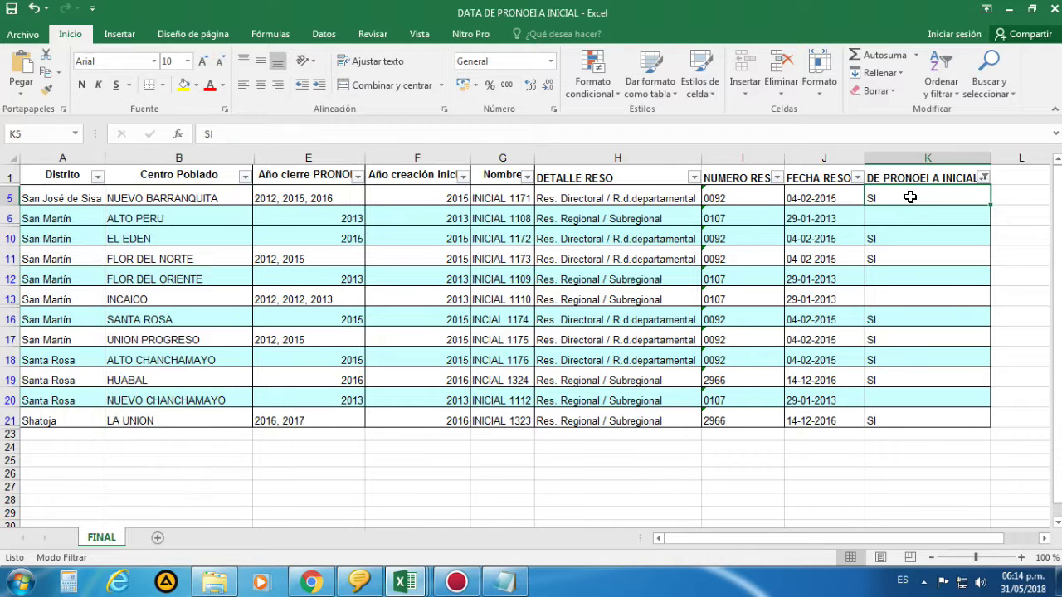
left_click(983, 177)
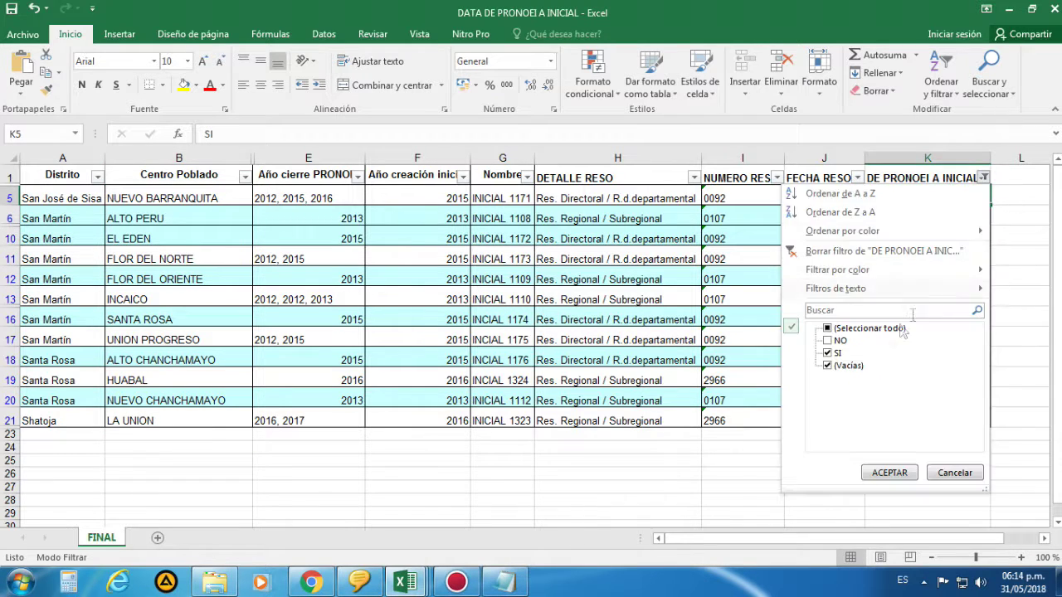
left_click(836, 367)
left_click(890, 472)
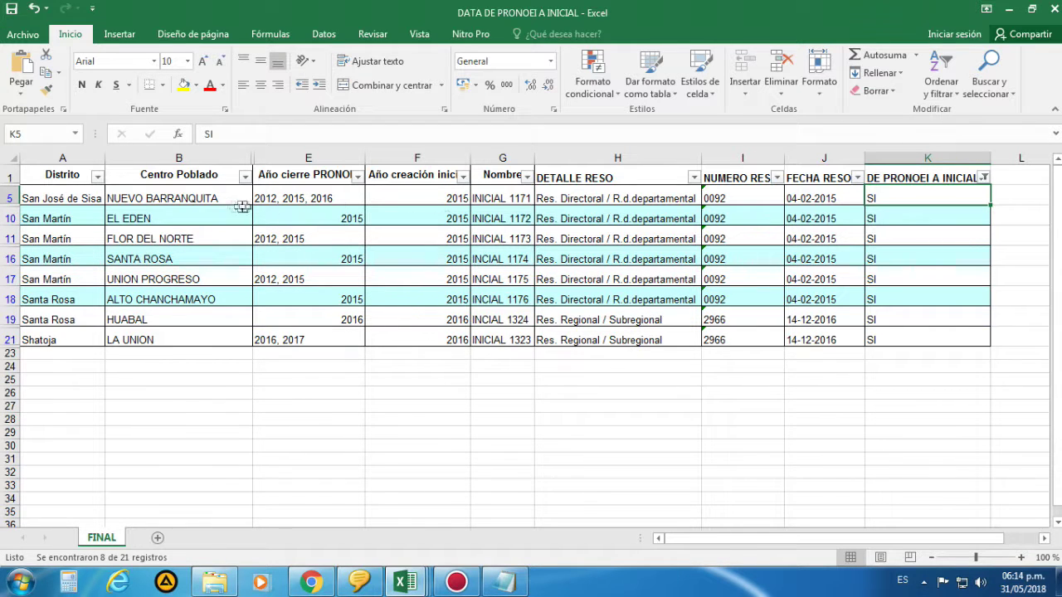
- Review the Centro Poblado name of each row filtered as SI
left_click(205, 197)
left_click(188, 218)
left_click(179, 239)
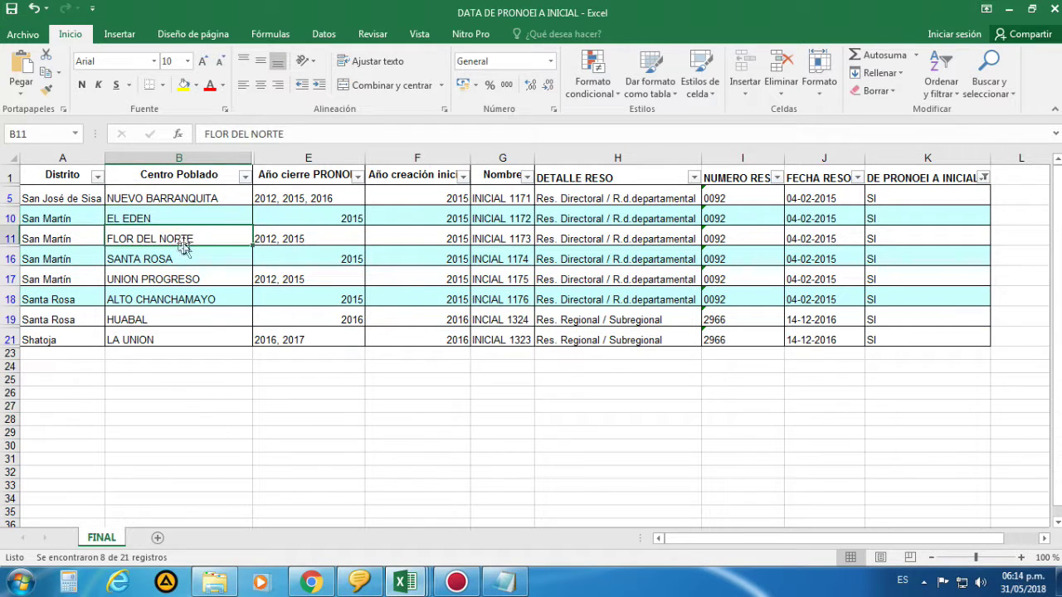
left_click(183, 259)
left_click(184, 280)
left_click(186, 299)
left_click(185, 321)
left_click(185, 340)
- Return to the census workbook and mark Sí with an X in question 101
left_click(410, 582)
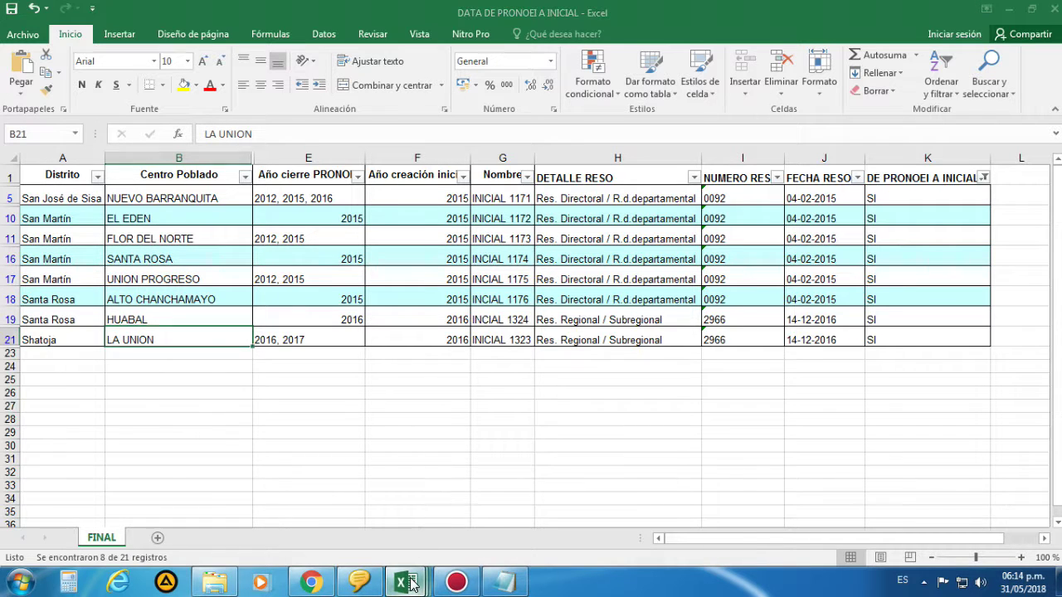
left_click(295, 455)
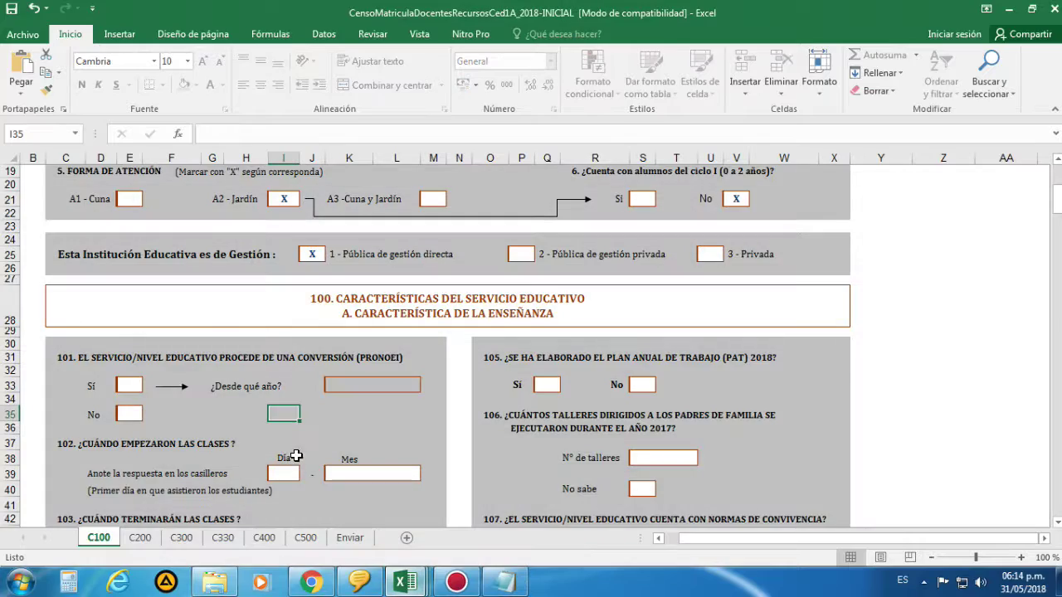
left_click(132, 389)
type("x")
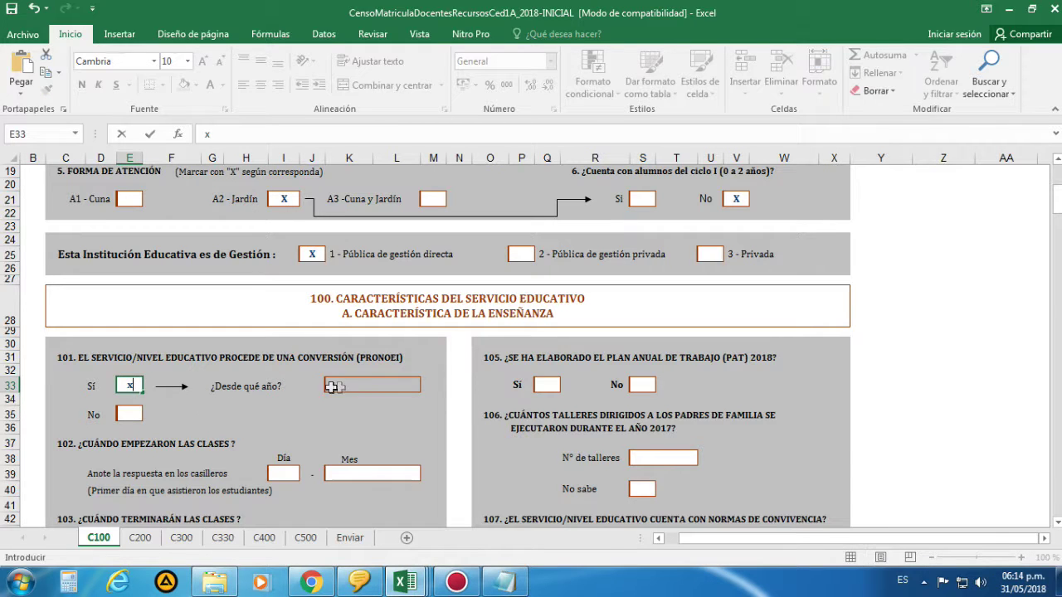
left_click(368, 387)
- Check the Año creación inicial values in the DATA DE PRONOEI A INICIAL workbook
mouse_move(419, 584)
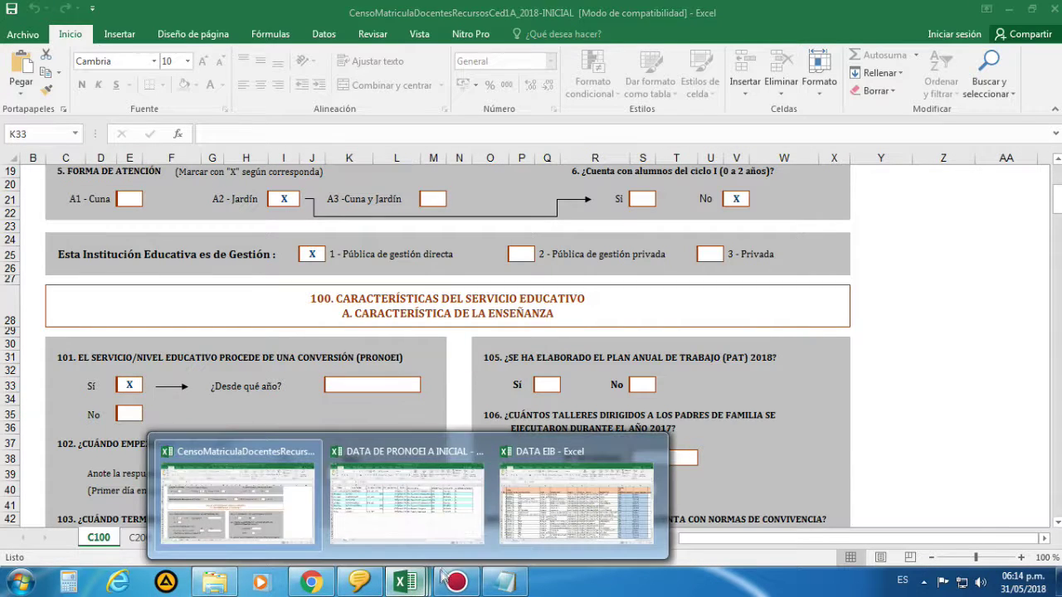
left_click(470, 533)
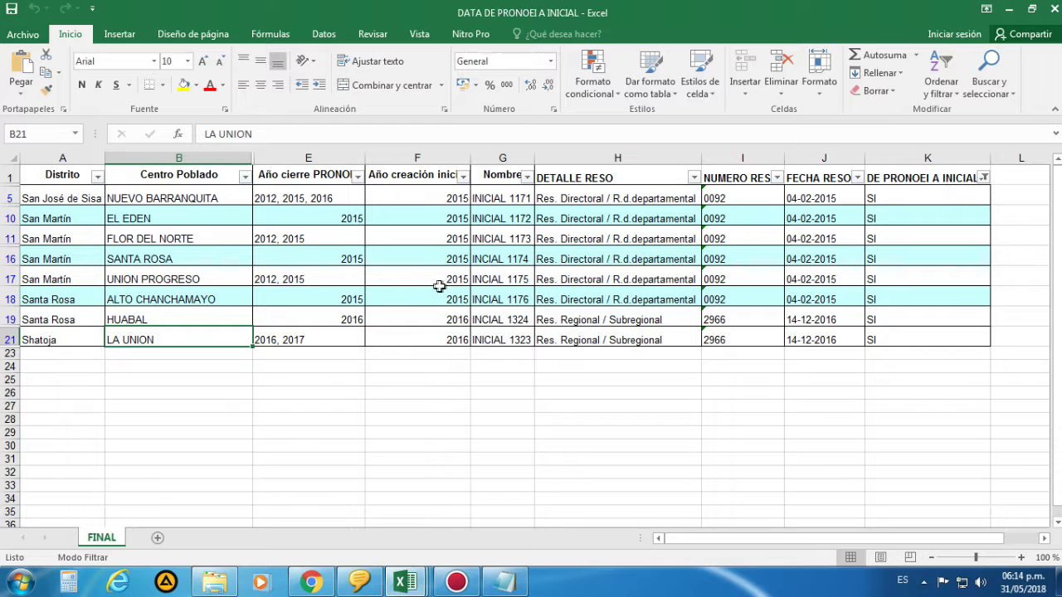
left_click_drag(465, 205, 456, 261)
left_click(452, 304)
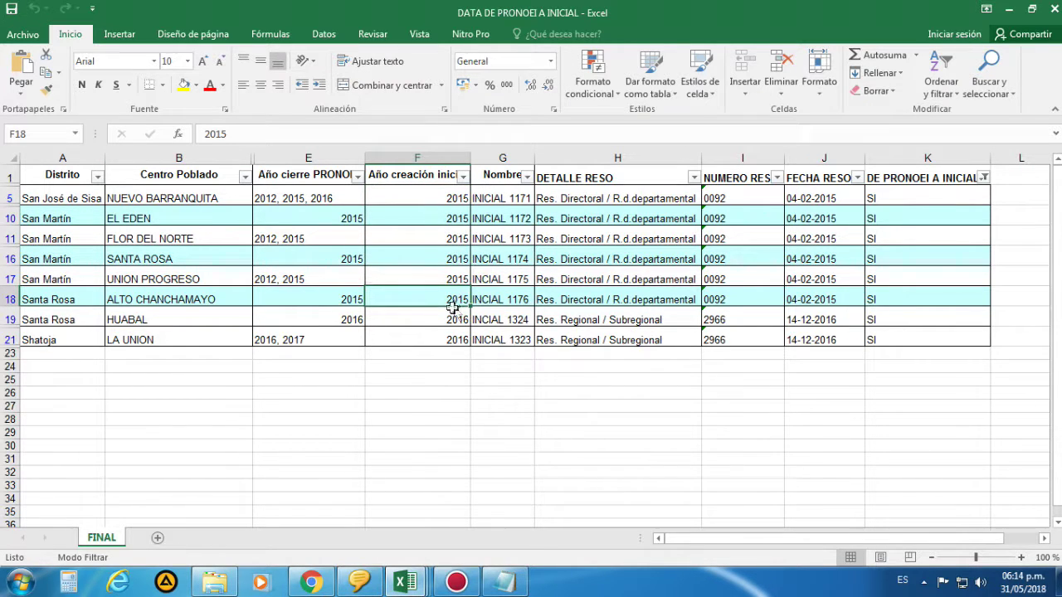
- Try 2015 and 2016 as the conversion year in question 101 of the census workbook, and clear the whole answer
mouse_move(406, 582)
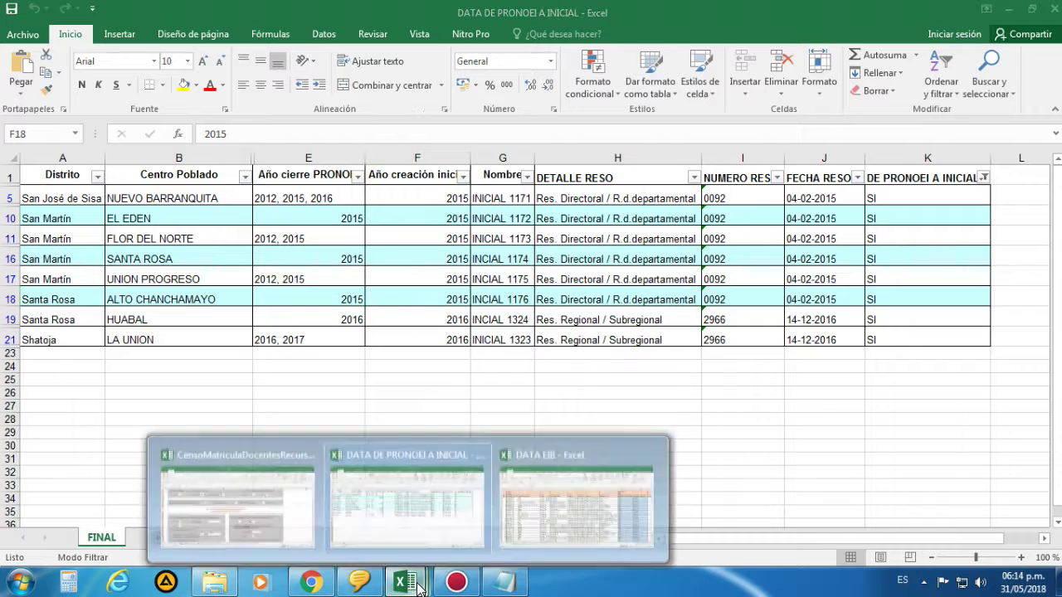
left_click(268, 540)
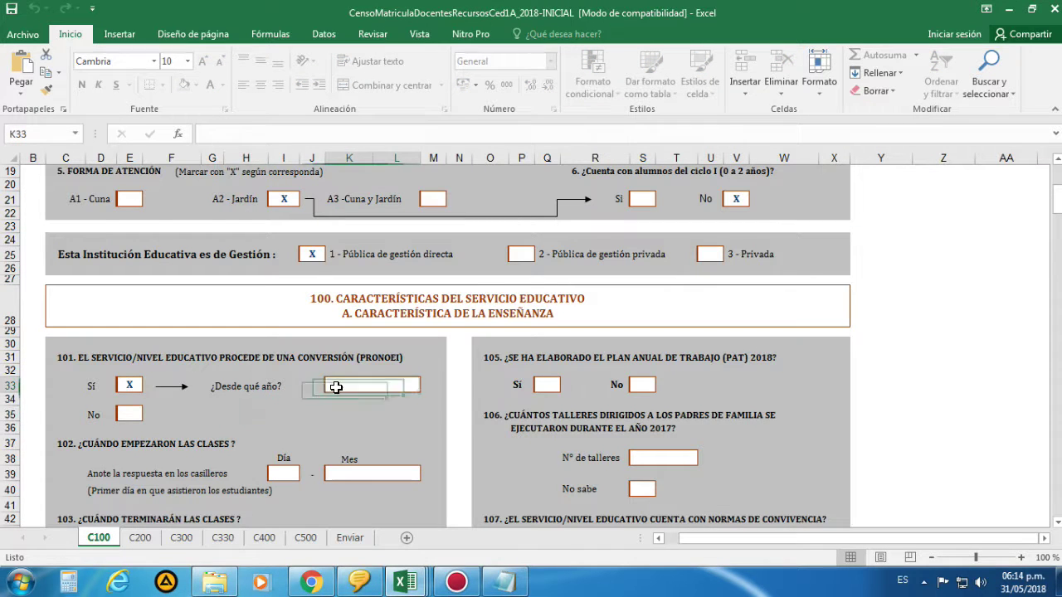
type("2015")
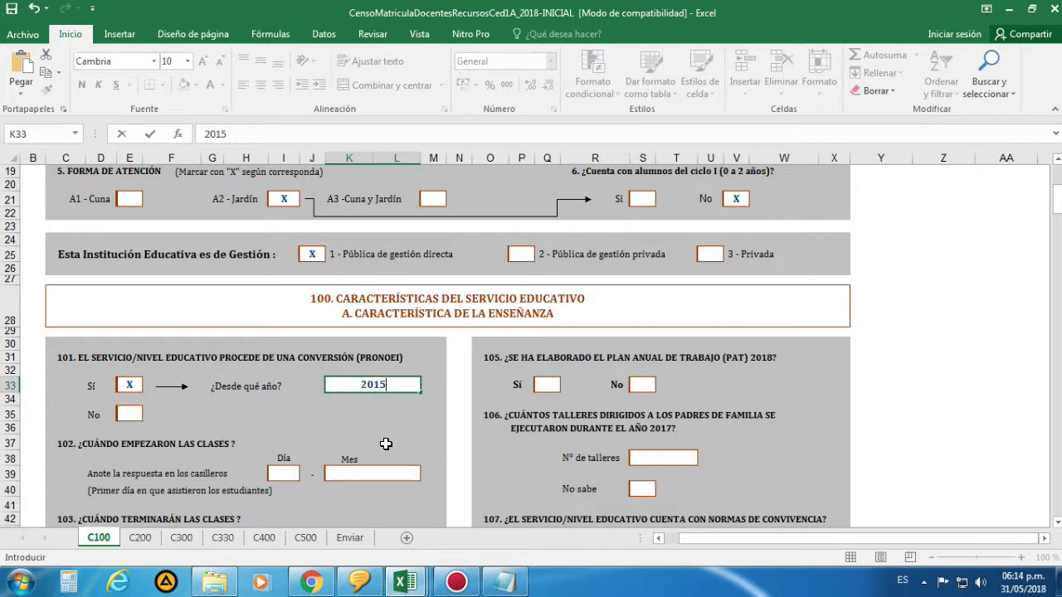
type("16")
left_click(132, 383)
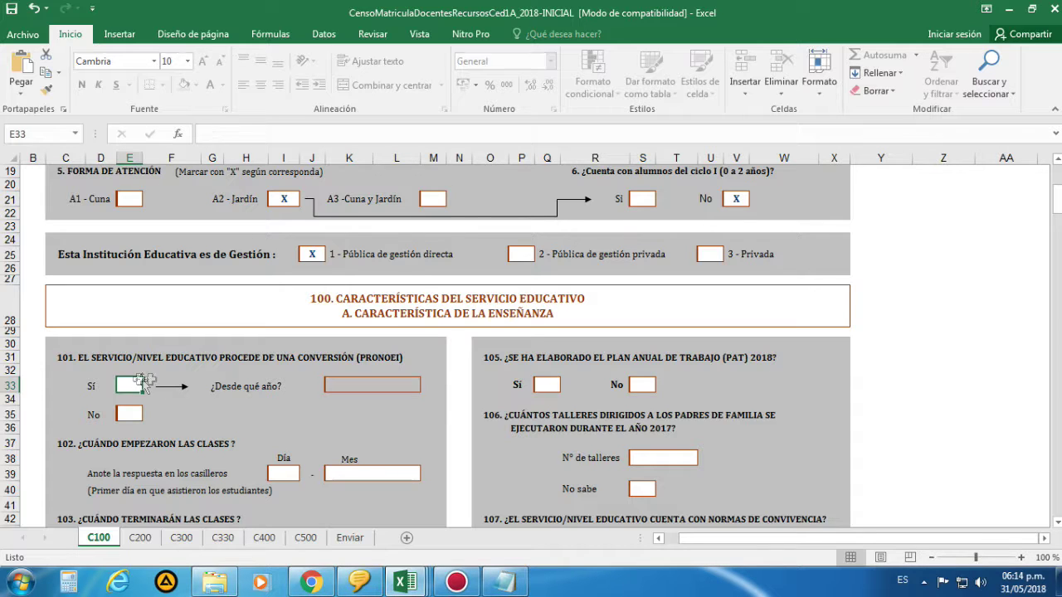
- Filter the DE PRONOEI A INICIAL column in the DATA DE PRONOEI A INICIAL workbook to show only blank entries (Vacías)
mouse_move(405, 582)
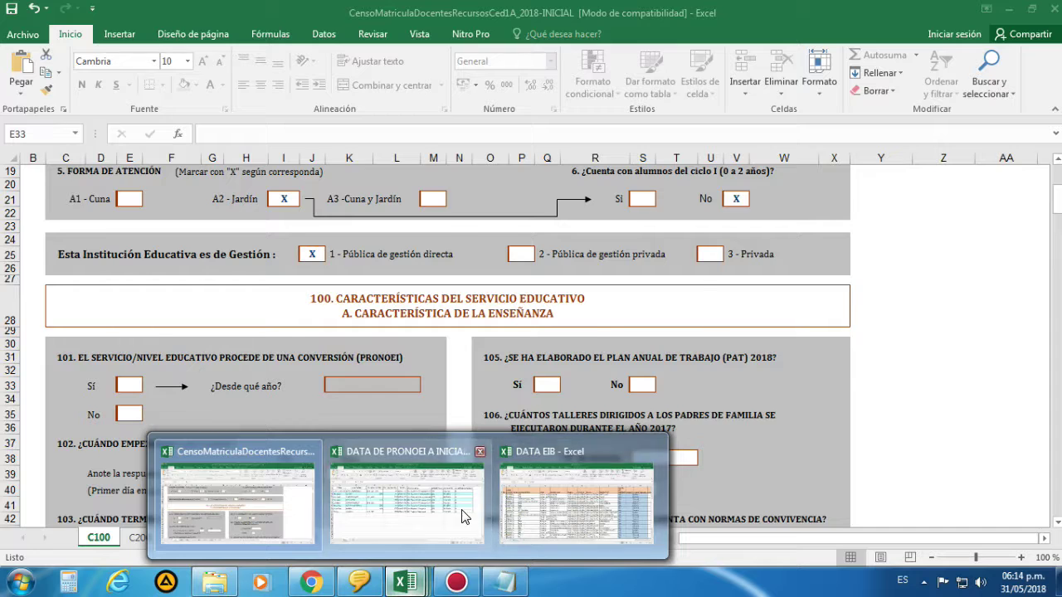
left_click(580, 489)
left_click(980, 179)
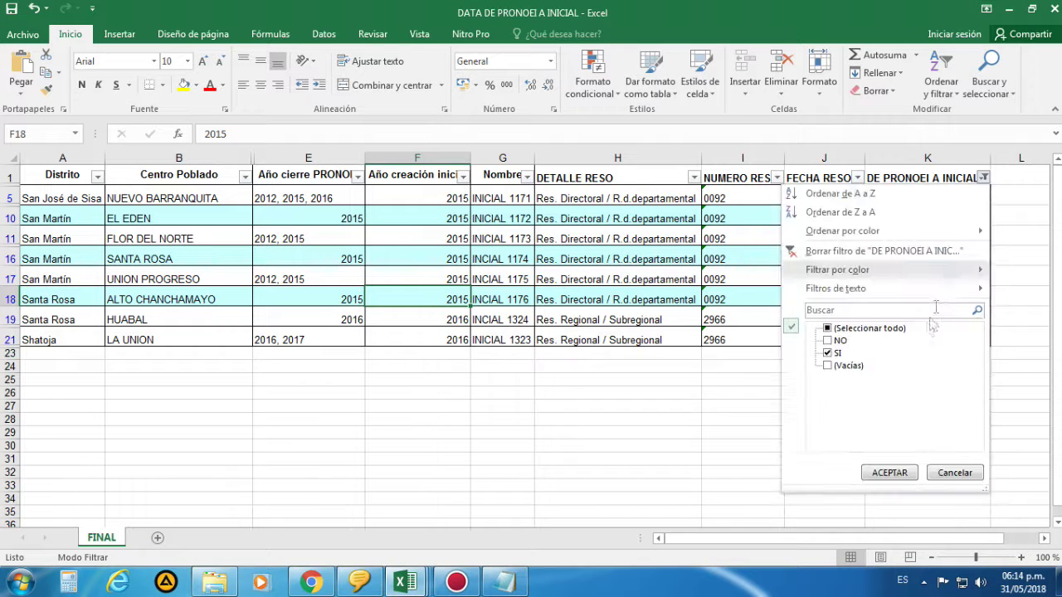
left_click(827, 353)
left_click(828, 365)
left_click(889, 472)
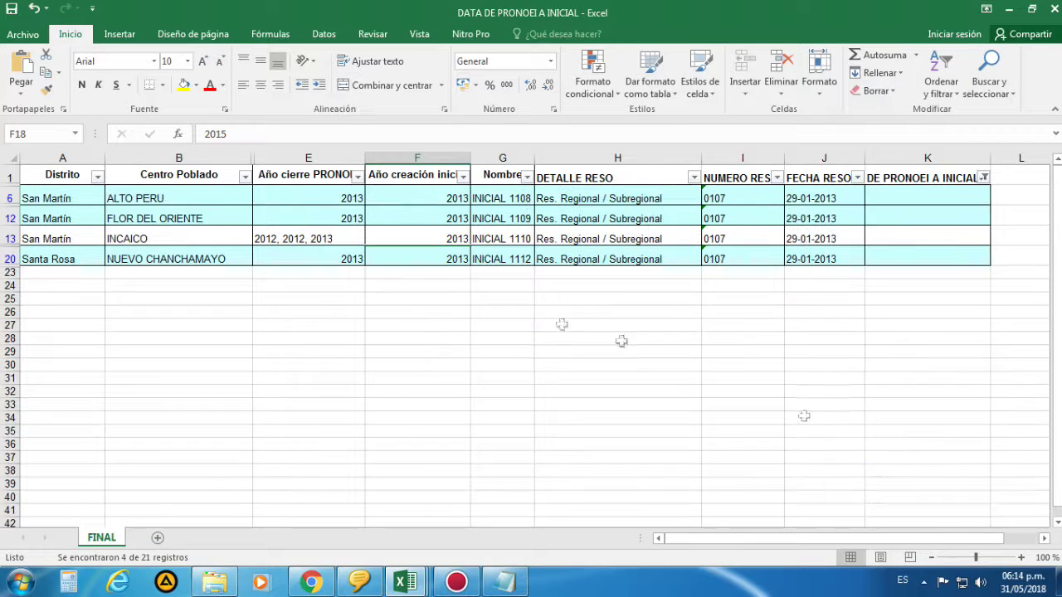
- Examine the Centro Poblado names and the resolution type, number and date of the rows filtered as blank
left_click(208, 202)
left_click(194, 217)
left_click(149, 238)
left_click(162, 259)
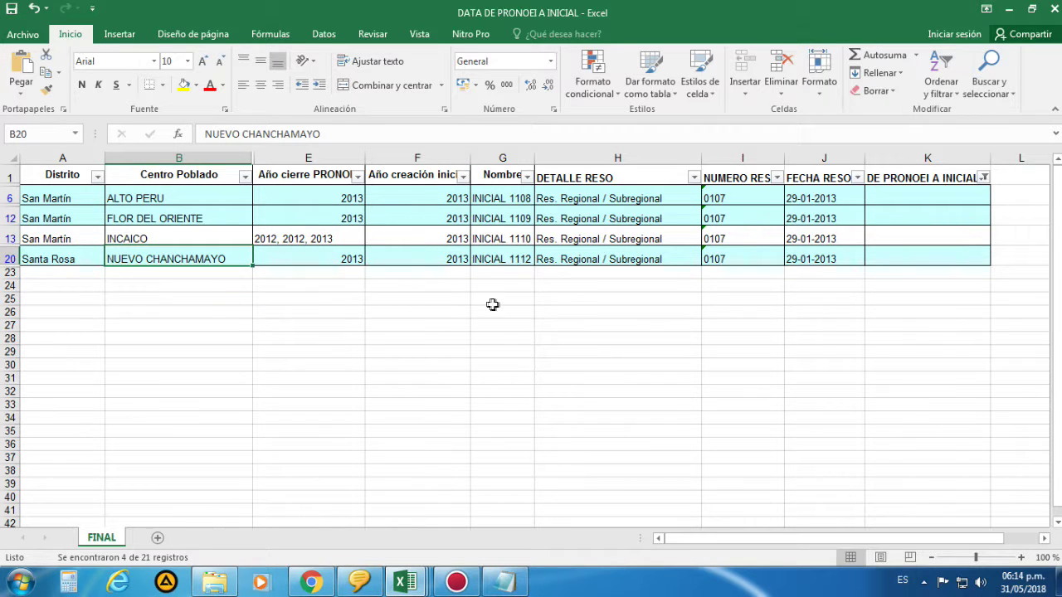
left_click(539, 312)
left_click_drag(641, 196, 734, 260)
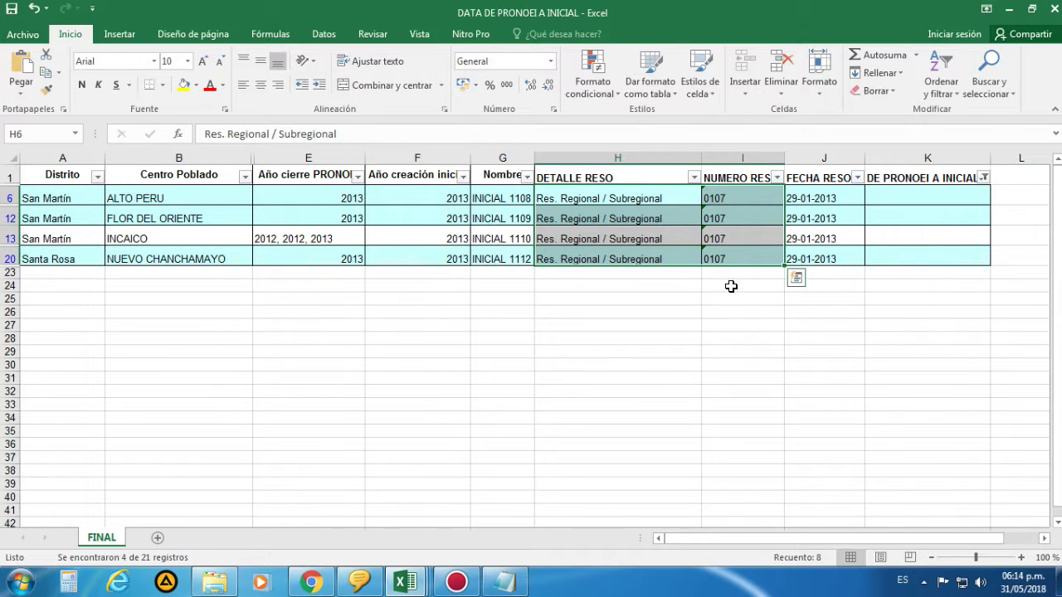
left_click(836, 259)
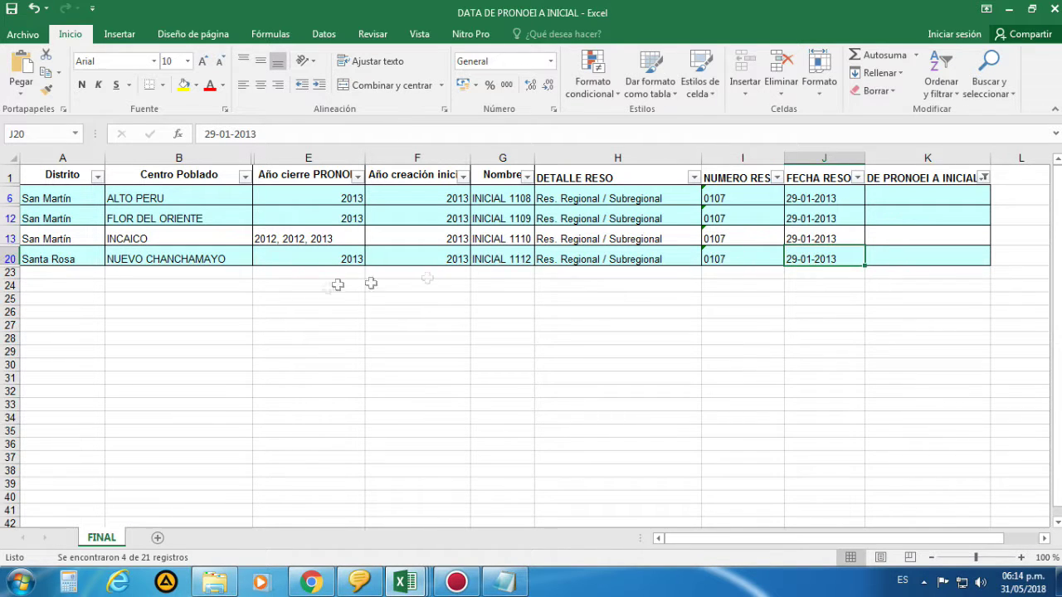
left_click(551, 336)
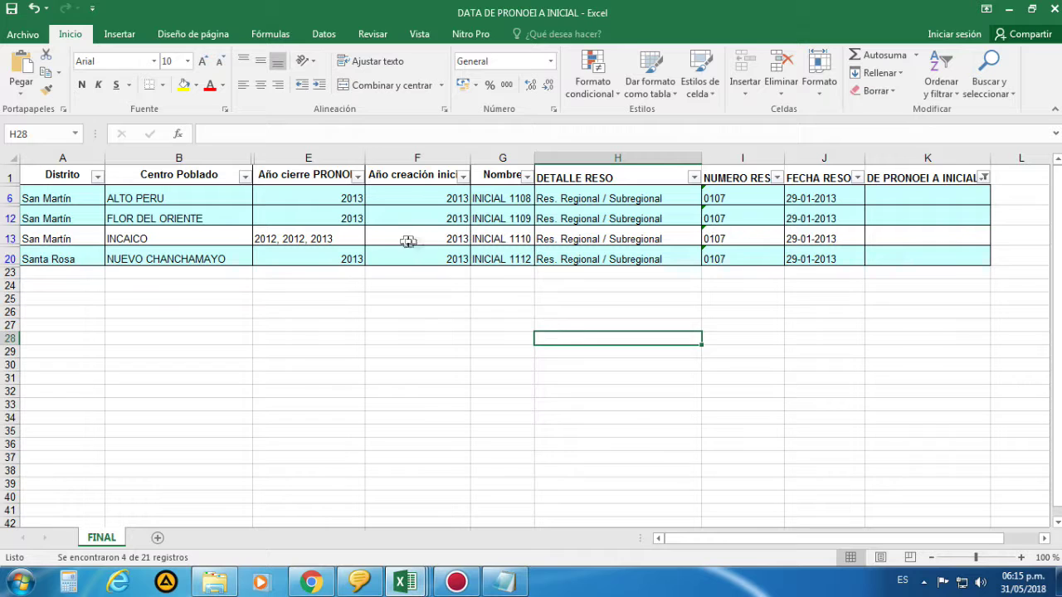
- Compare the PRONOEI closing years with the inicial creation years, and check the resolution of the ALTO PERU row
left_click_drag(342, 196, 414, 250)
left_click(331, 197)
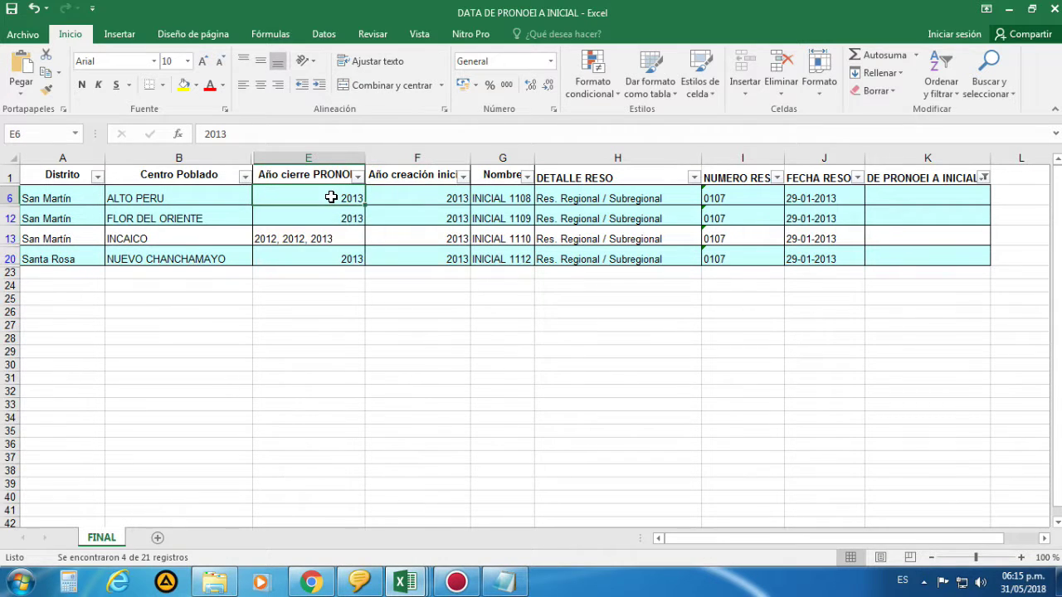
left_click_drag(344, 195, 346, 249)
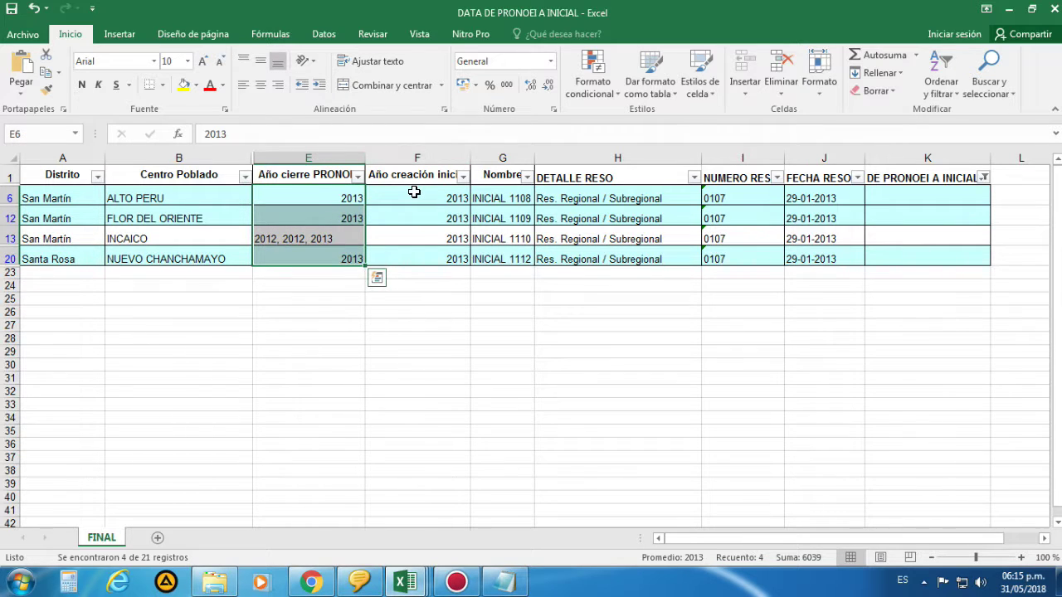
left_click_drag(437, 192, 447, 247)
left_click_drag(332, 197, 395, 255)
left_click(697, 337)
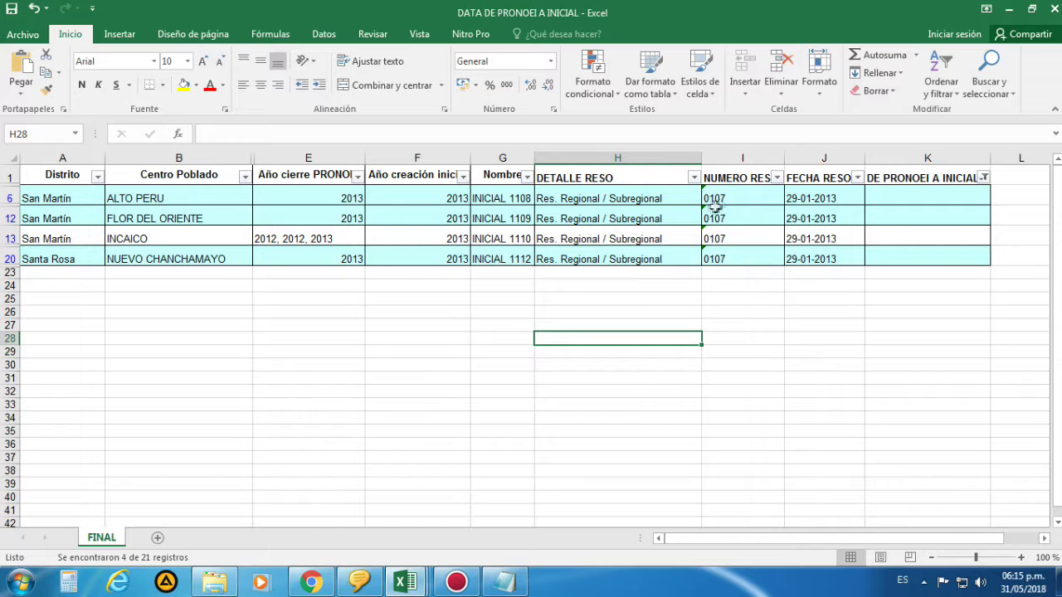
left_click_drag(677, 198, 723, 197)
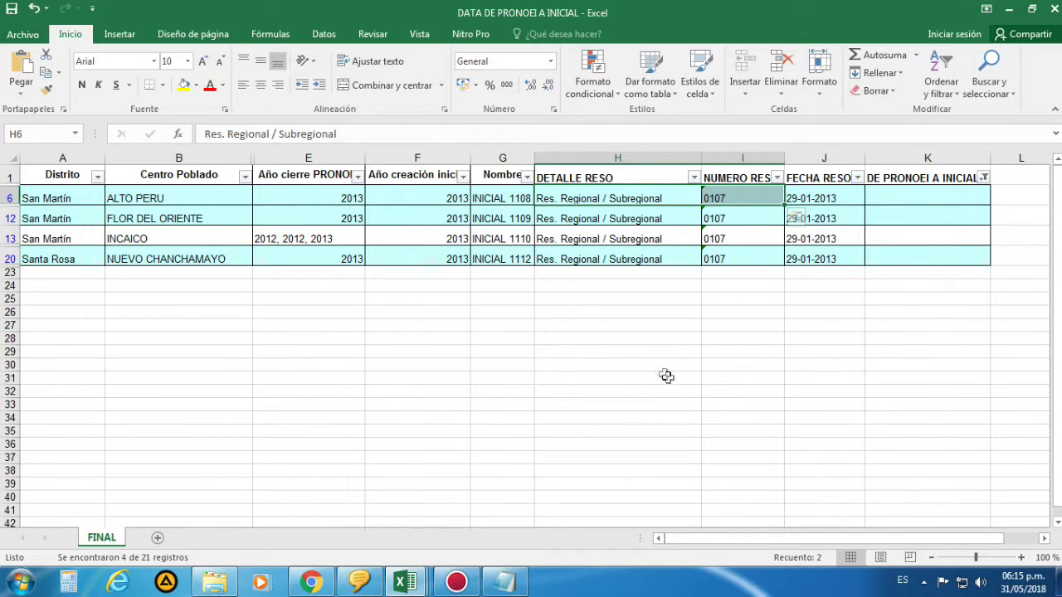
left_click(644, 366)
left_click(198, 363)
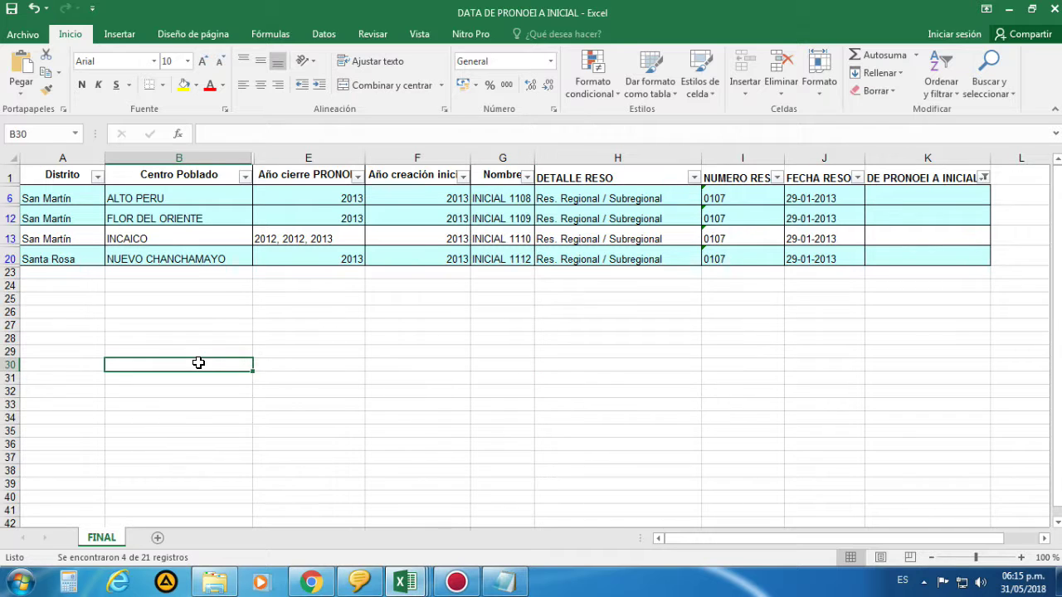
left_click_drag(246, 366, 387, 366)
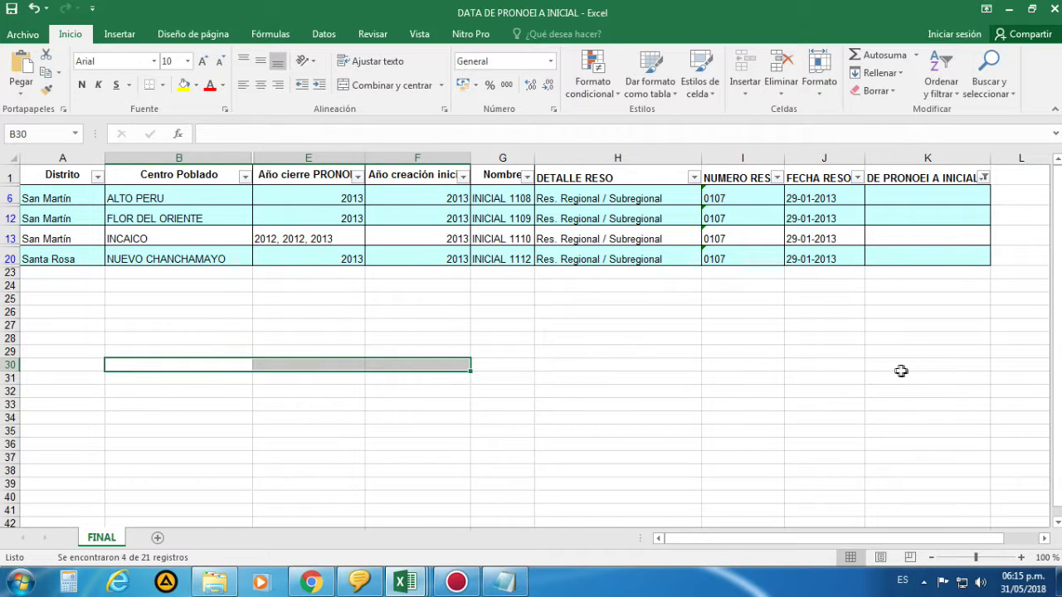
left_click_drag(835, 365, 885, 366)
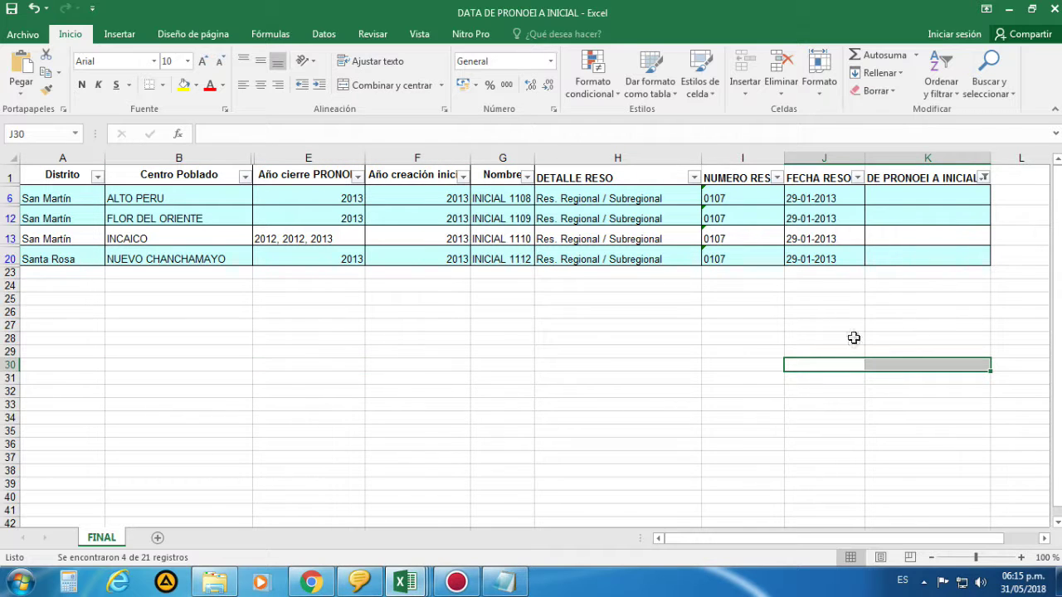
left_click_drag(845, 365, 874, 362)
left_click_drag(97, 362, 898, 365)
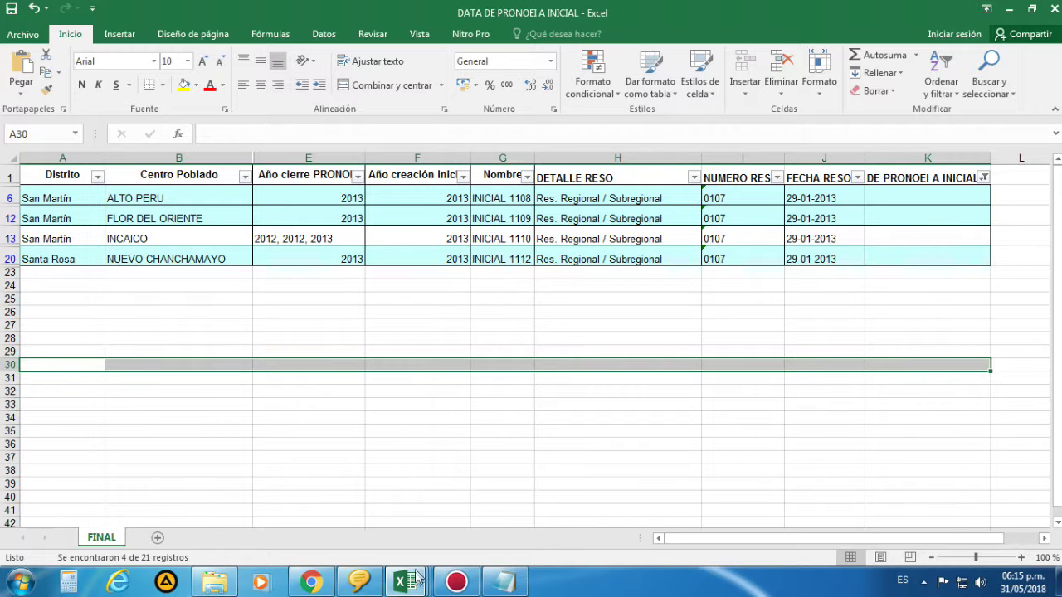
- Mark Sí with an X in question 101 of the census workbook, and clear that mark again
mouse_move(419, 578)
left_click(249, 489)
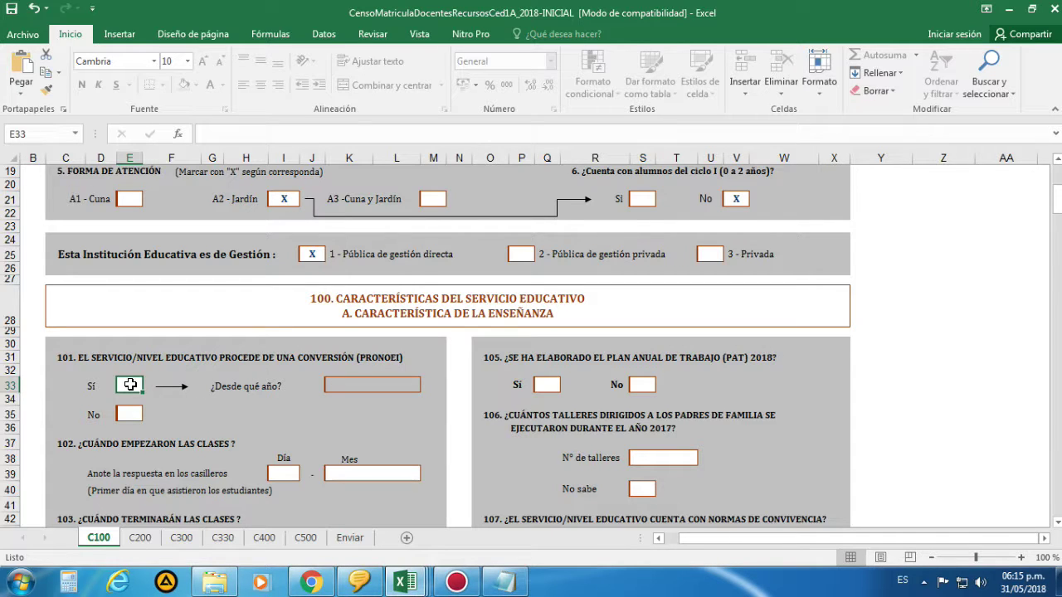
type("X")
left_click(283, 399)
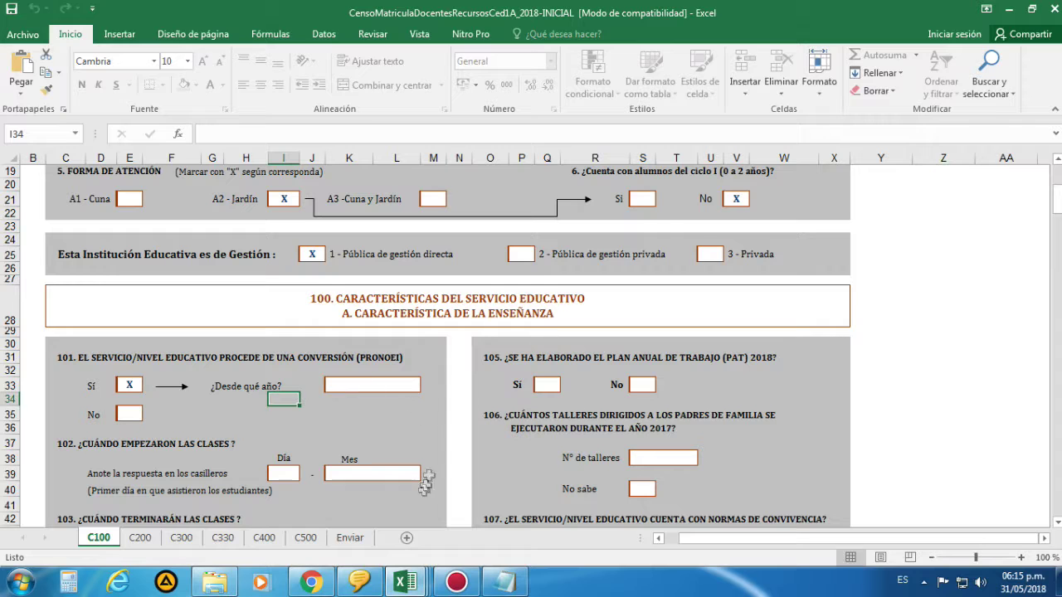
left_click(131, 386)
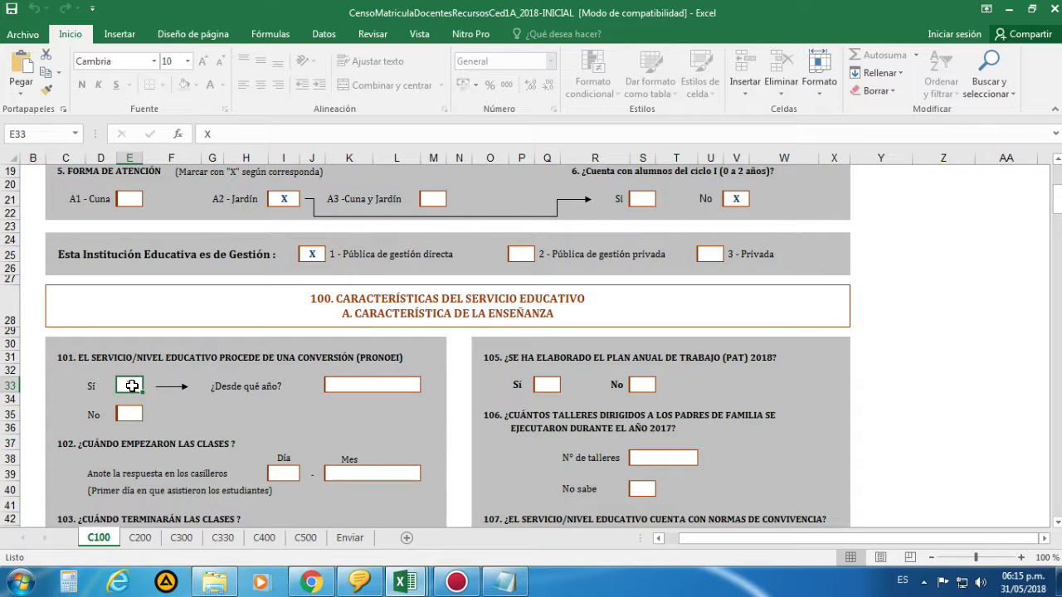
- Clear the Sí answer of question 101, and remove the active filter in the DATA DE PRONOEI A INICIAL workbook
key("Delete")
scroll(286, 266, "up", 1)
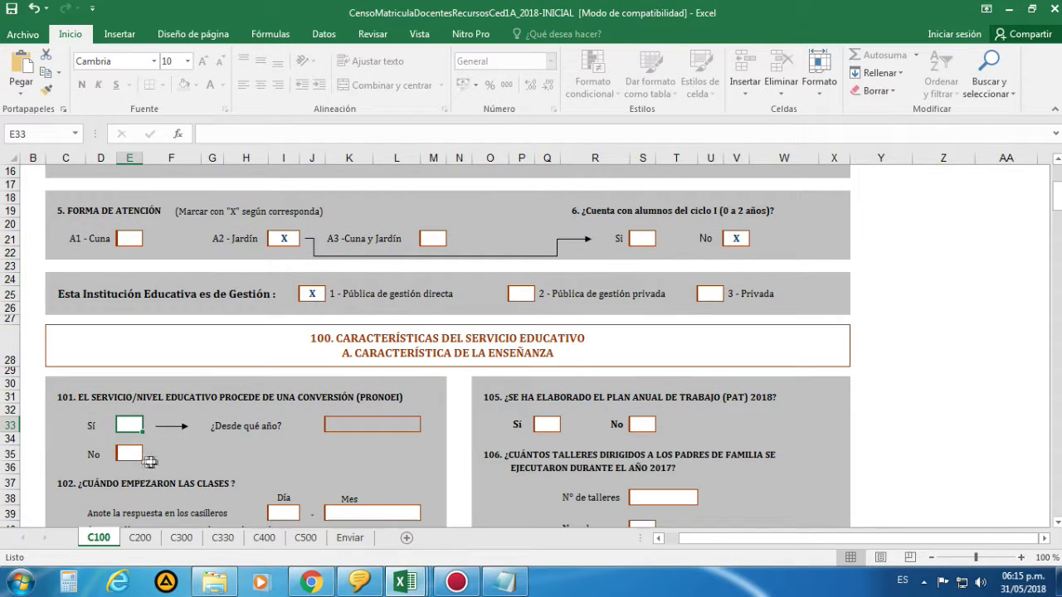
left_click(404, 582)
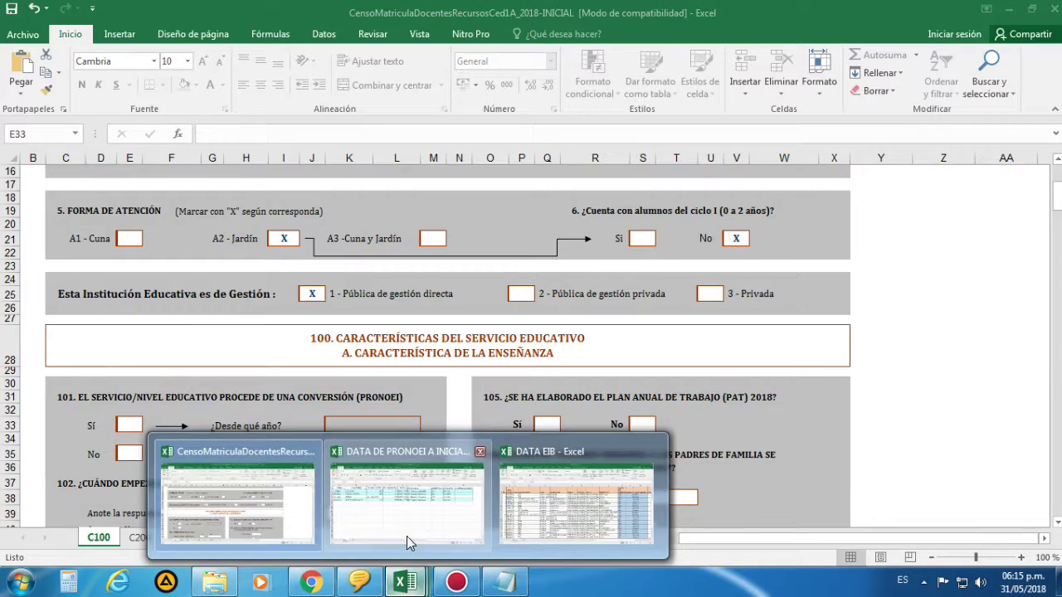
left_click(406, 544)
left_click(941, 87)
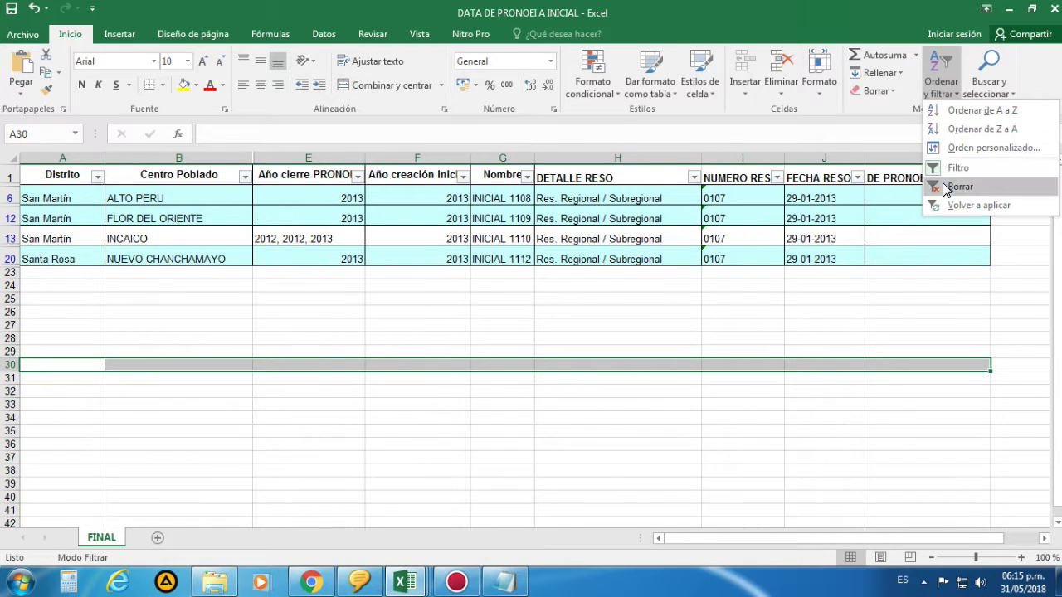
left_click(953, 187)
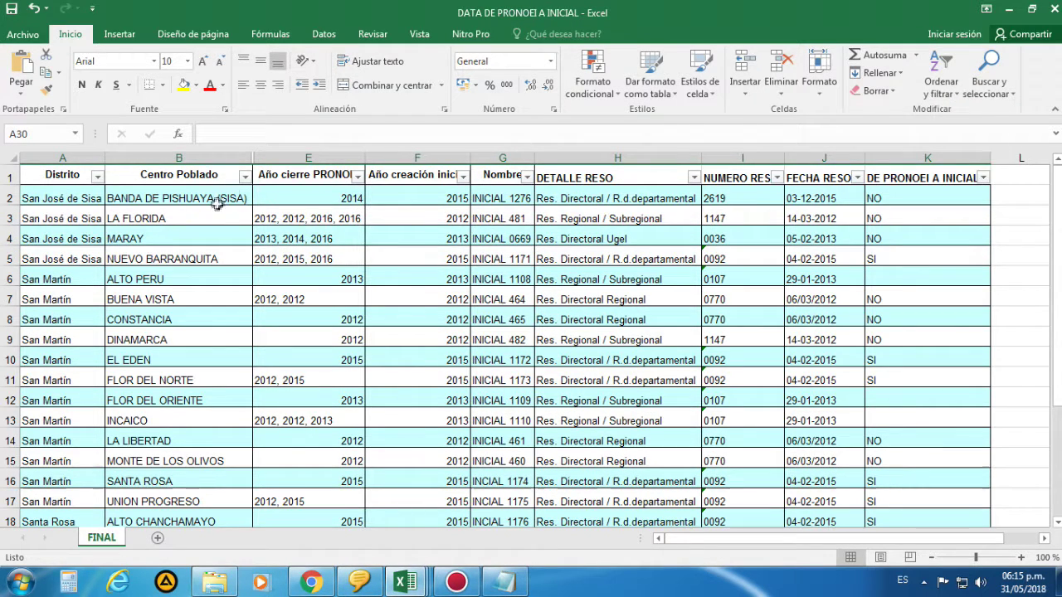
left_click(245, 177)
left_click(126, 328)
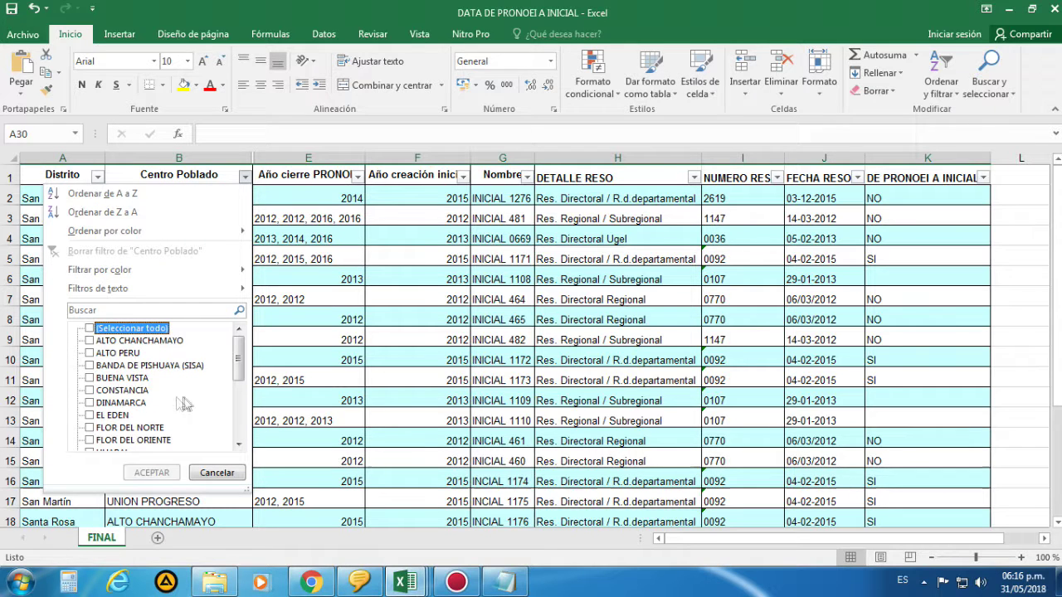
mouse_move(238, 357)
left_mouse_down()
mouse_move(238, 419)
mouse_move(238, 358)
left_mouse_up()
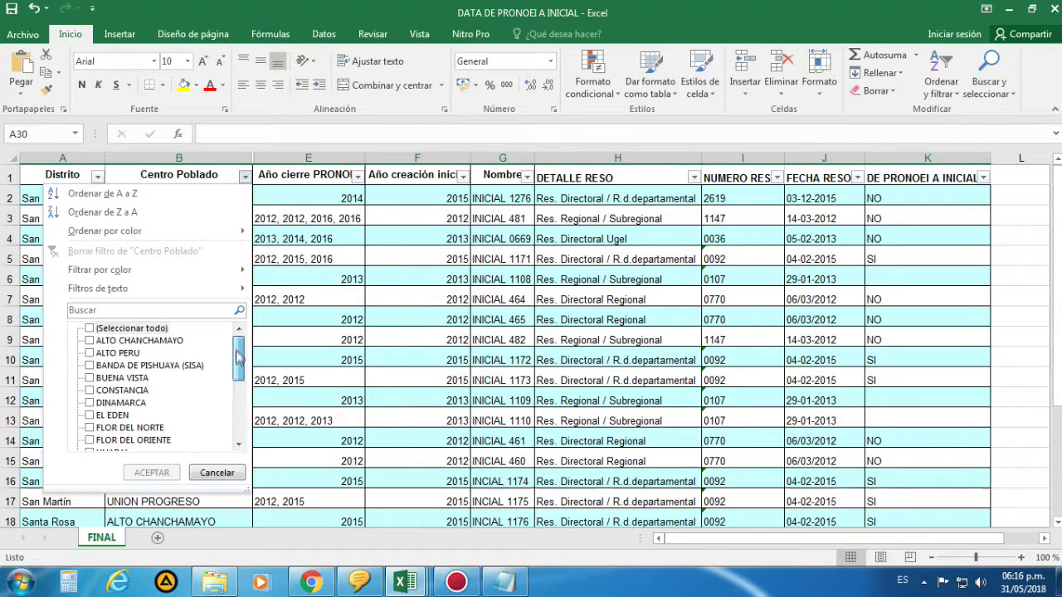
left_click(214, 473)
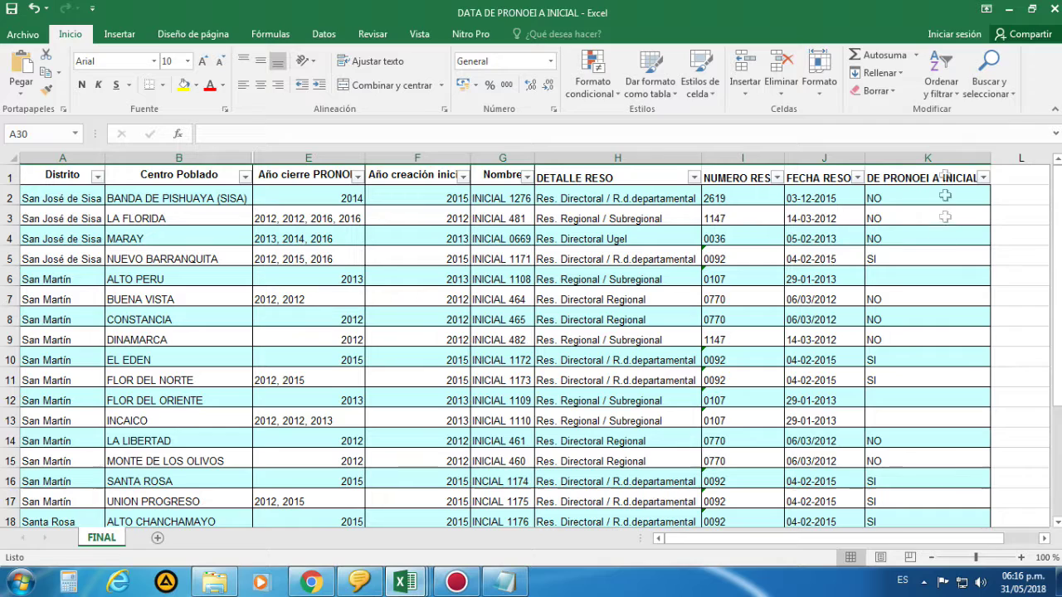
- Return to the census workbook and mark No with an X in question 101
left_click(1052, 9)
left_click(134, 456)
type("X")
left_click(320, 466)
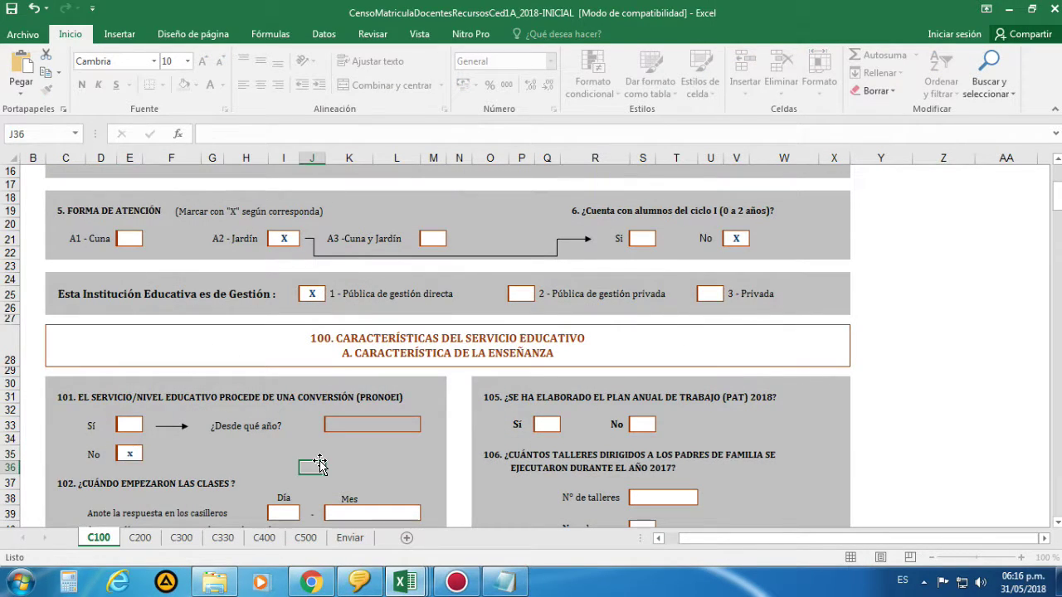
- Locate and read question 123 about EIB recognition in section B of the C100 sheet
scroll(320, 464, "down", 2)
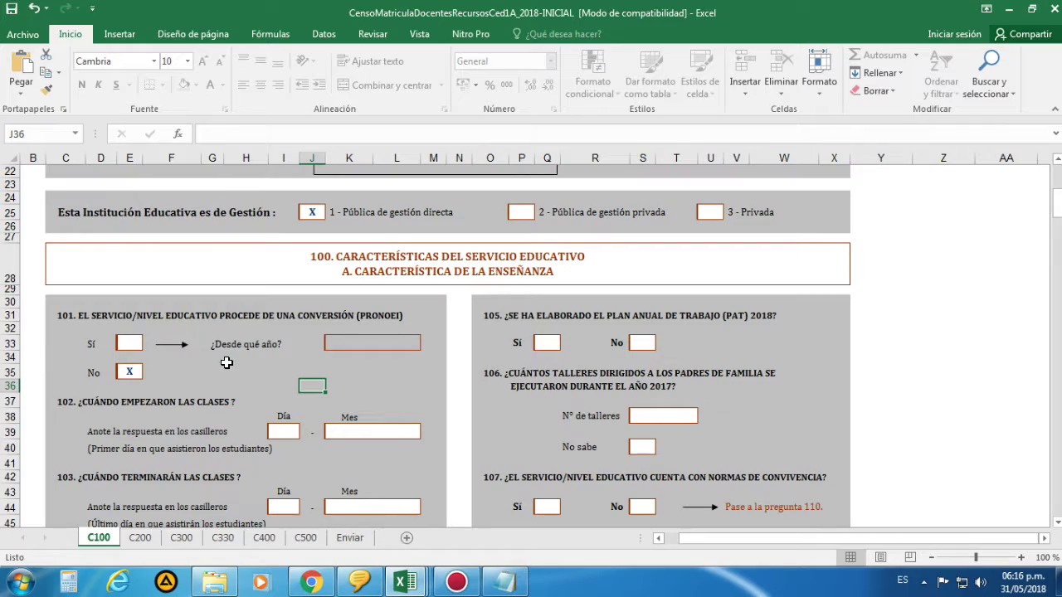
scroll(256, 372, "down", 2)
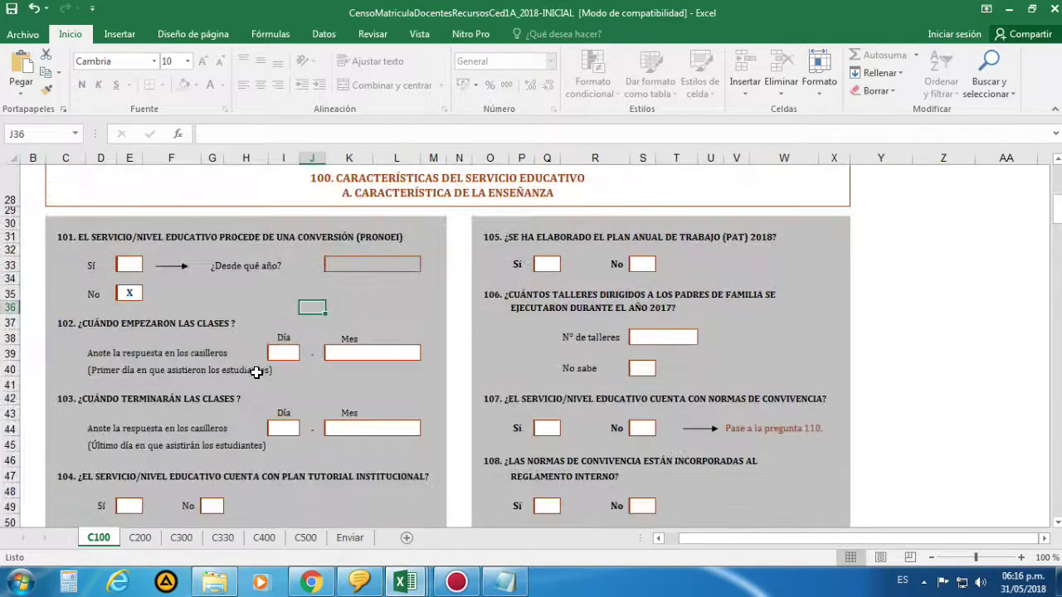
scroll(457, 415, "down", 4)
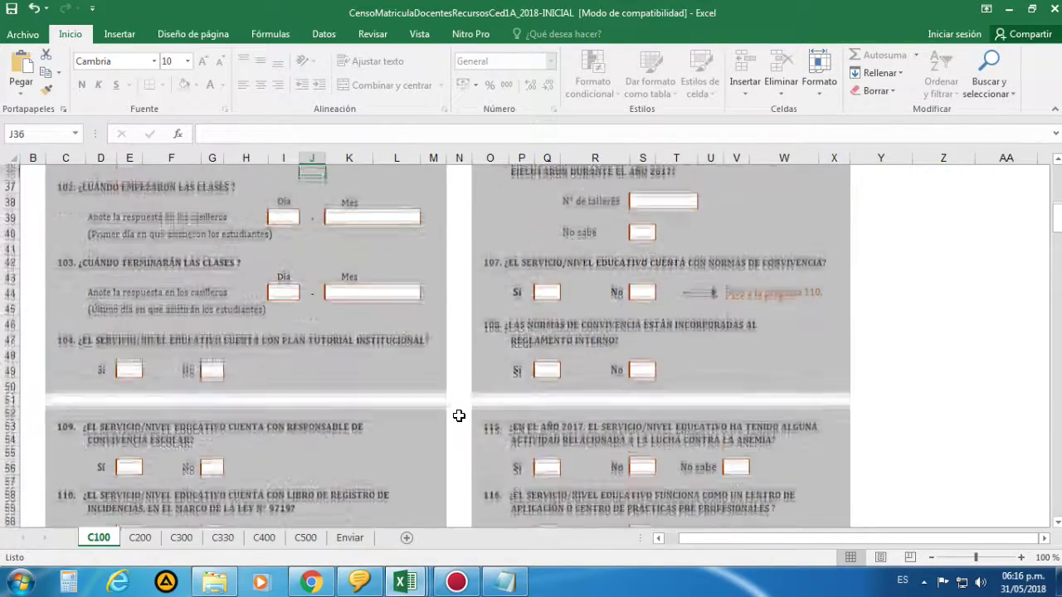
scroll(459, 415, "down", 2)
scroll(458, 415, "down", 8)
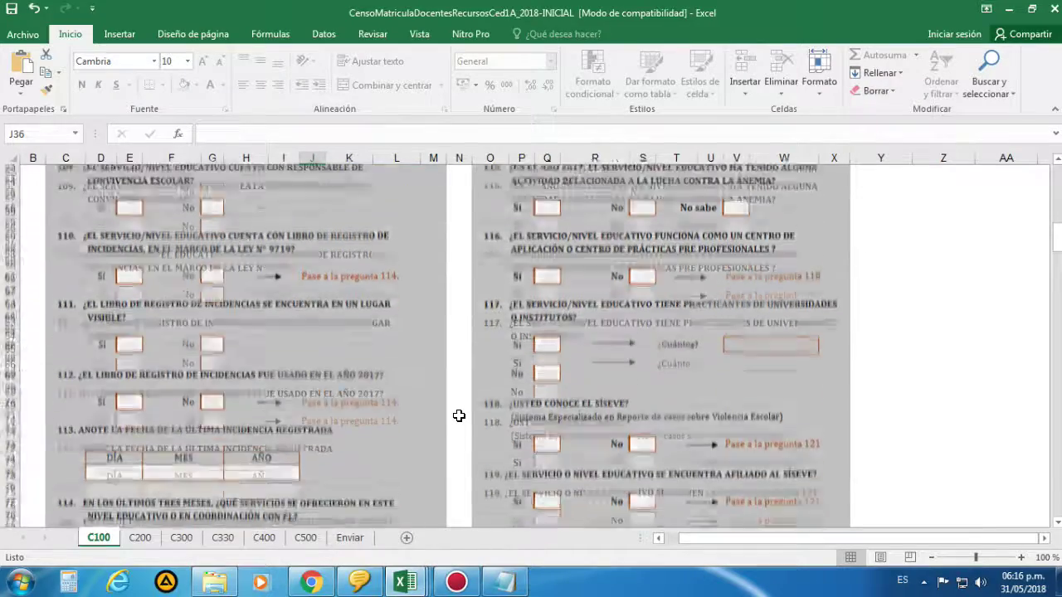
scroll(458, 416, "down", 11)
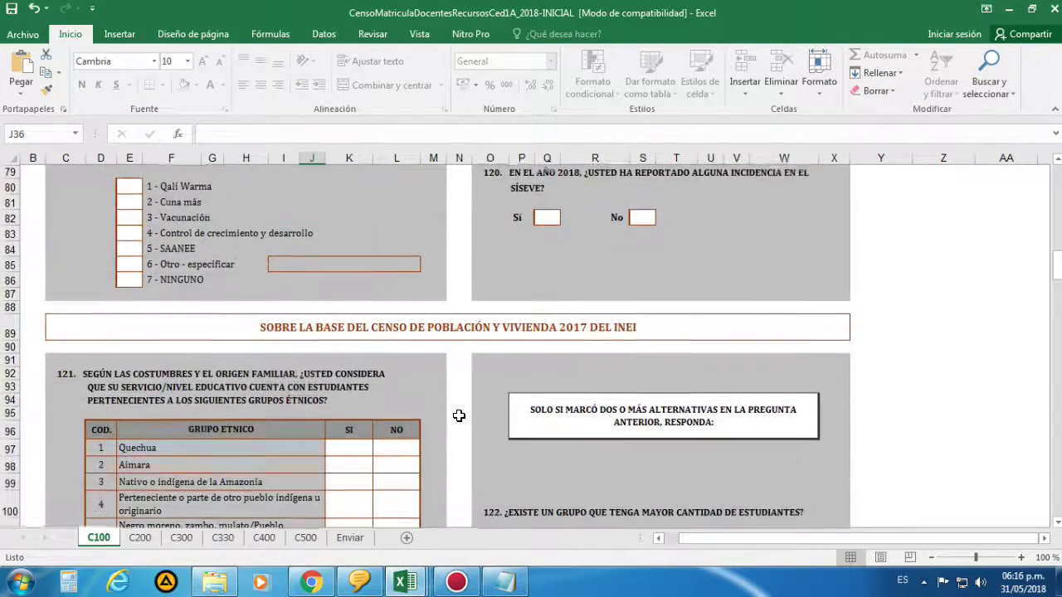
scroll(458, 414, "down", 1)
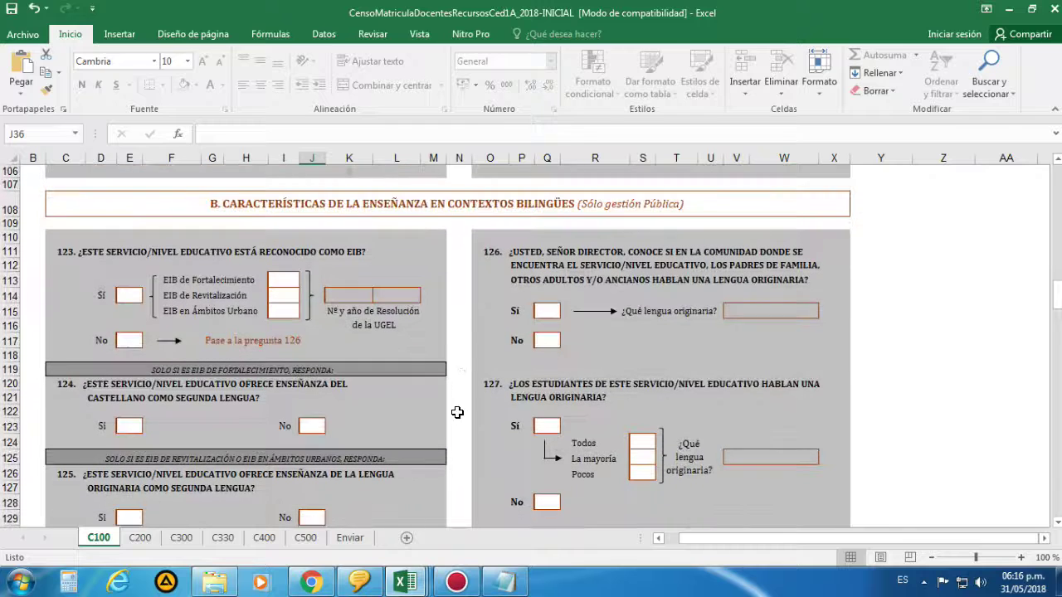
left_click(85, 254)
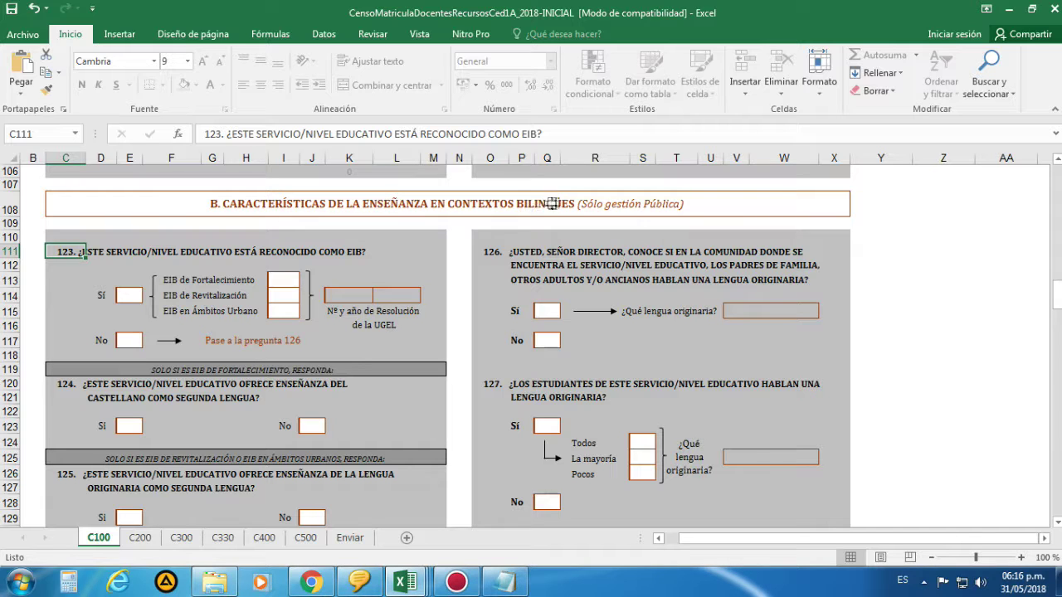
left_click(86, 277)
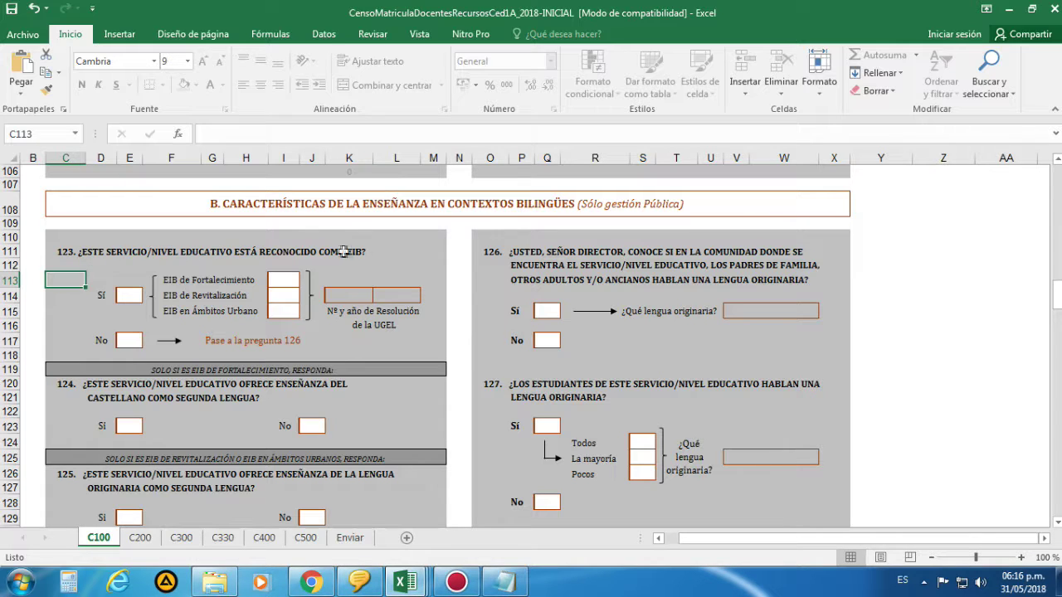
- Switch to the DATA EIB workbook and examine the UGEL resolution title and the location details of the SANTA MARTHA and MARAY rows
left_click(404, 583)
left_click(544, 470)
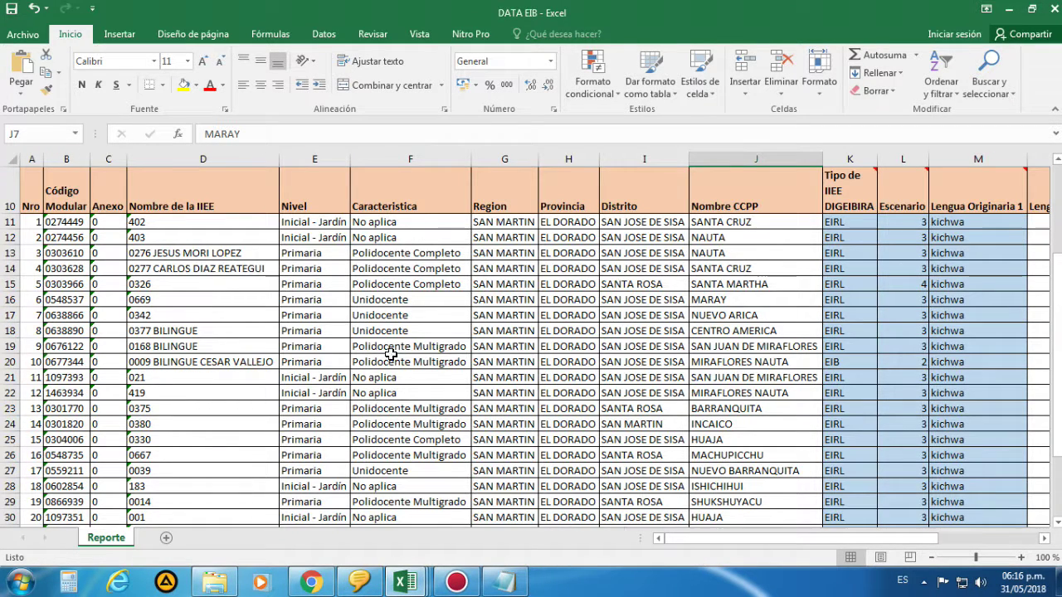
scroll(423, 302, "up", 3)
left_click(400, 289)
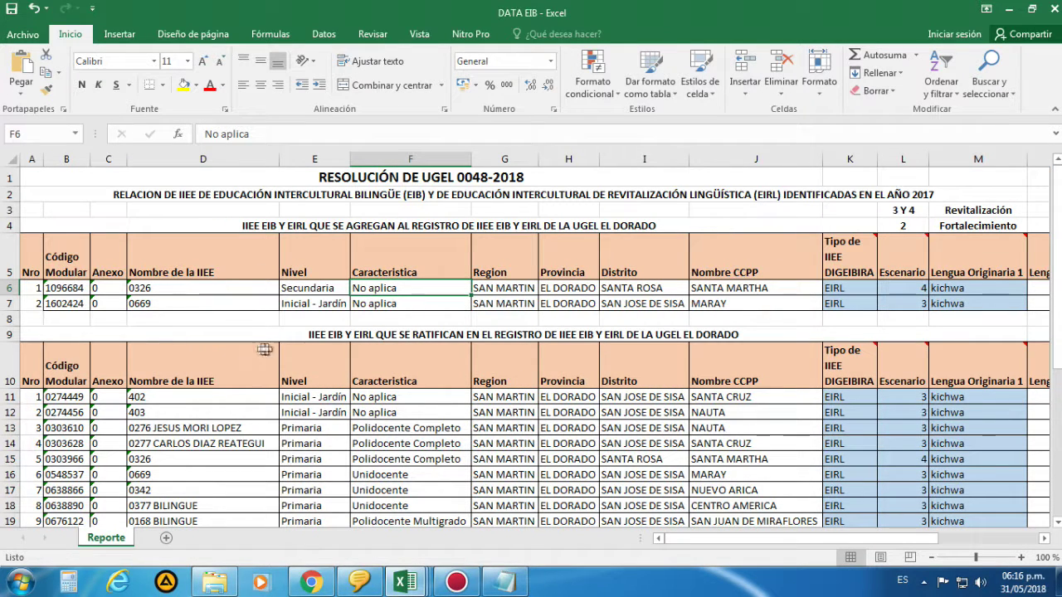
mouse_move(887, 350)
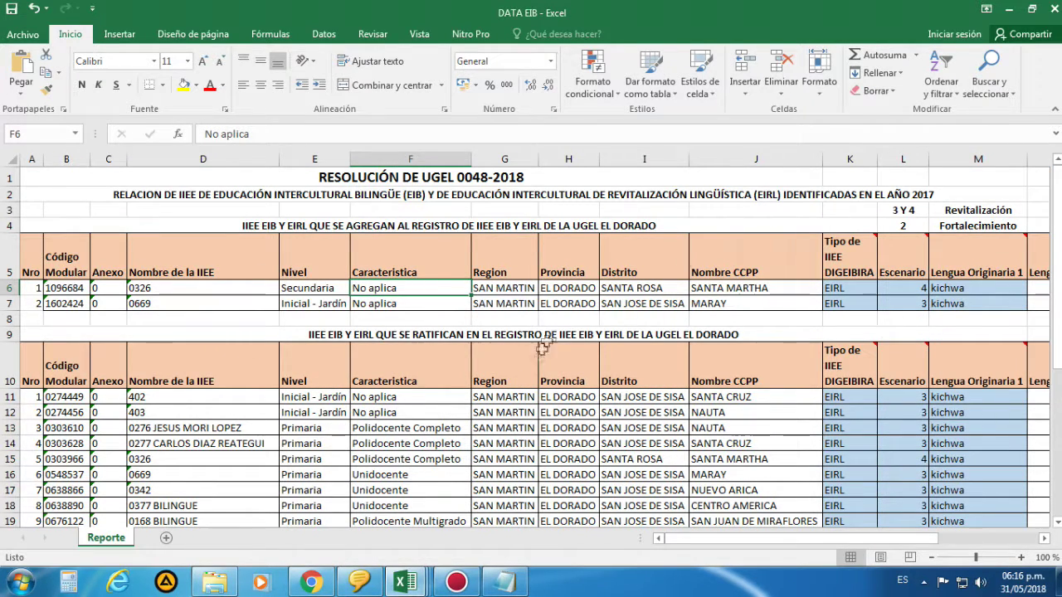
scroll(572, 373, "down", 1)
scroll(664, 216, "up", 1)
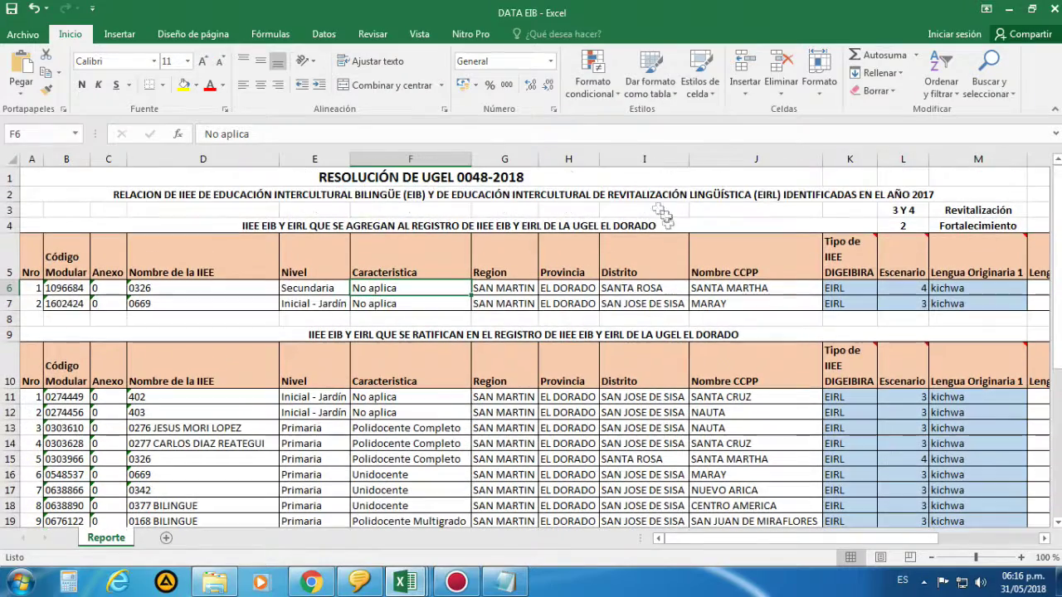
left_click(473, 178)
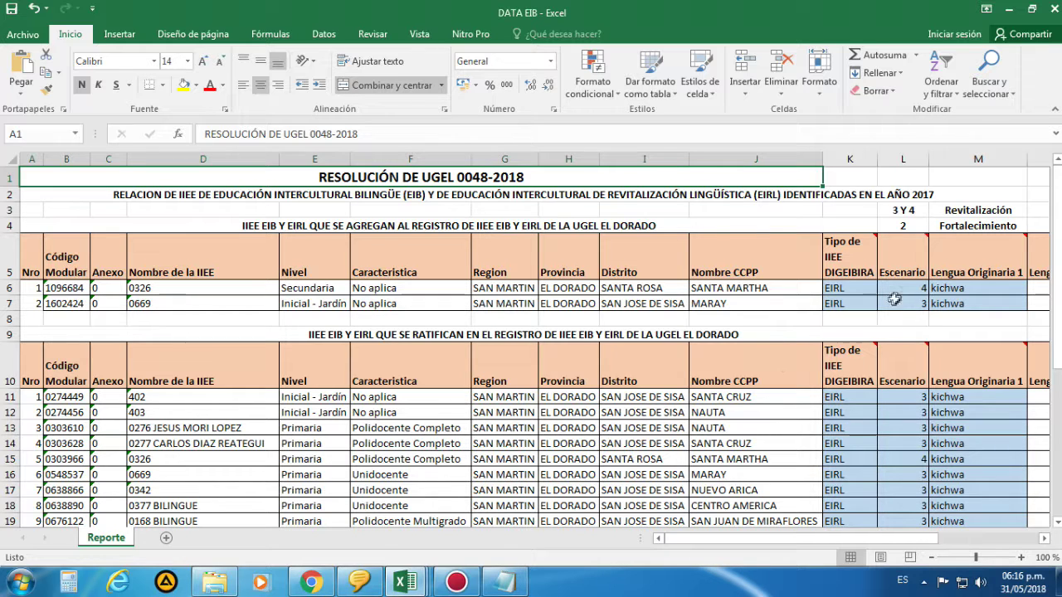
left_click_drag(510, 291, 746, 292)
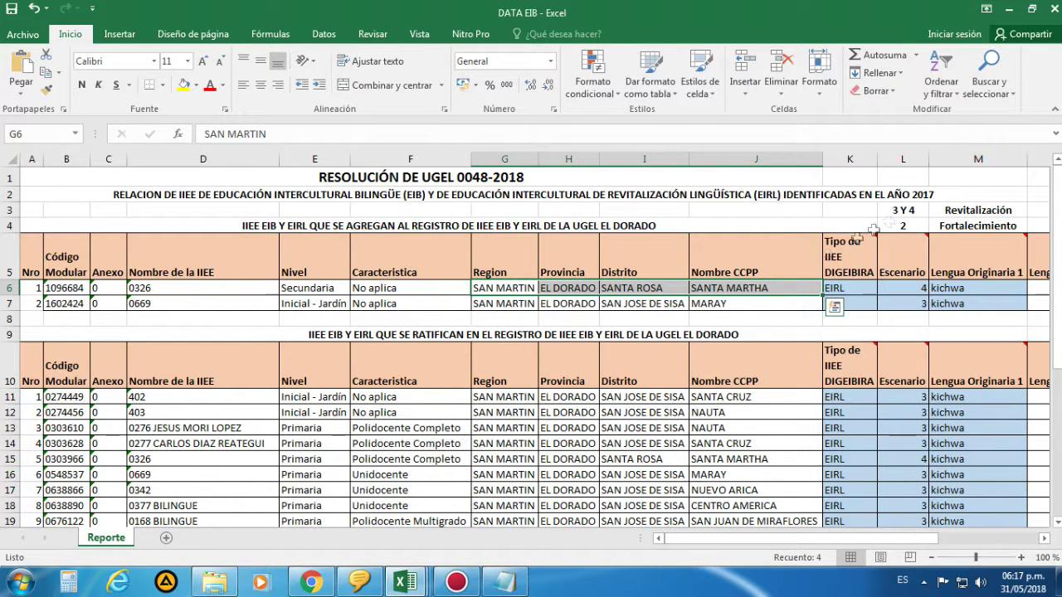
left_click(749, 304)
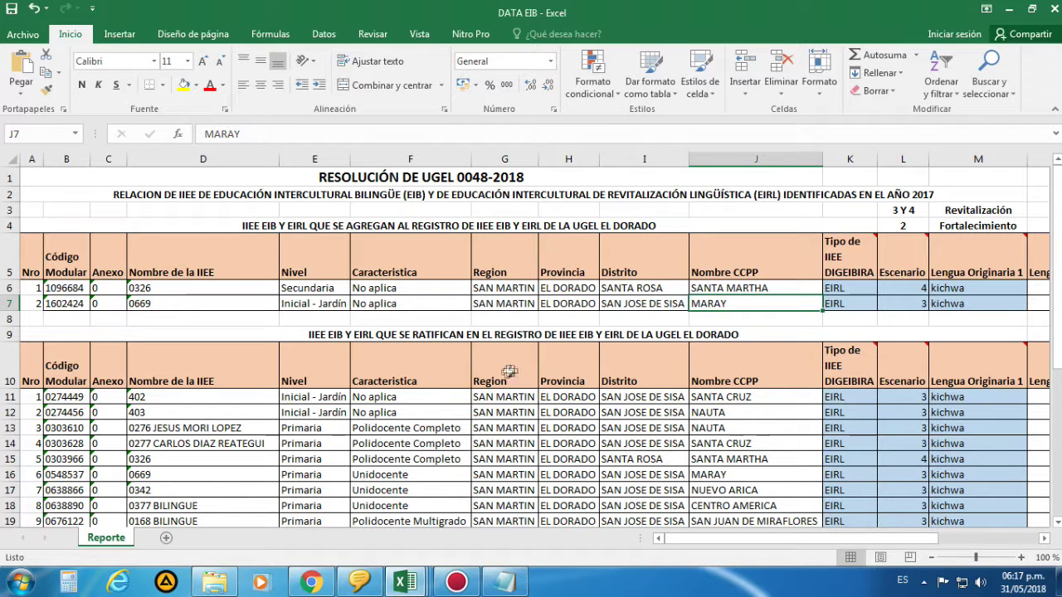
- Return to the census workbook and mark Sí with an X in question 123
mouse_move(421, 584)
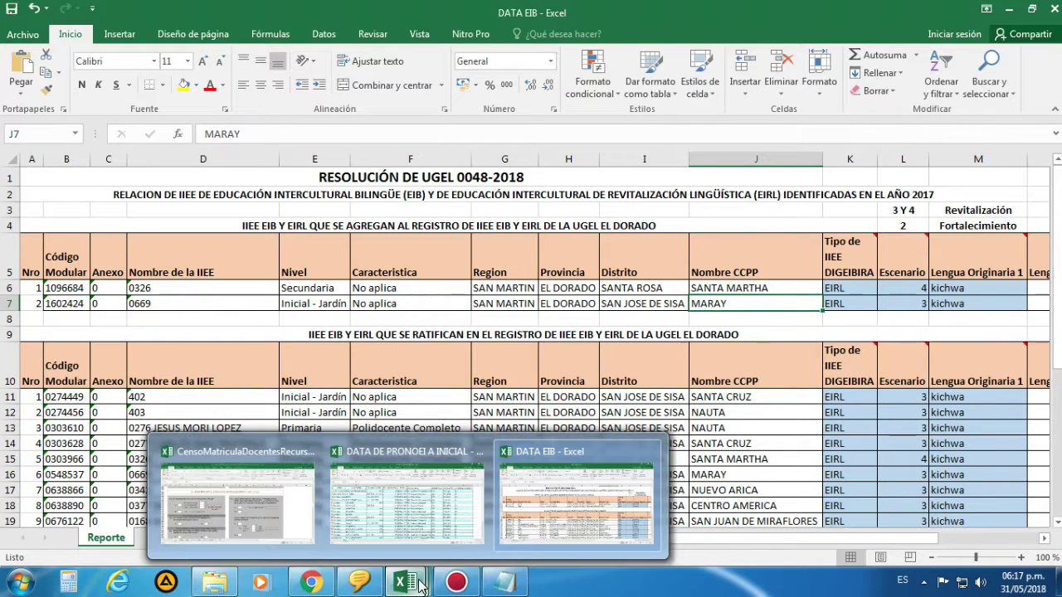
left_click(297, 455)
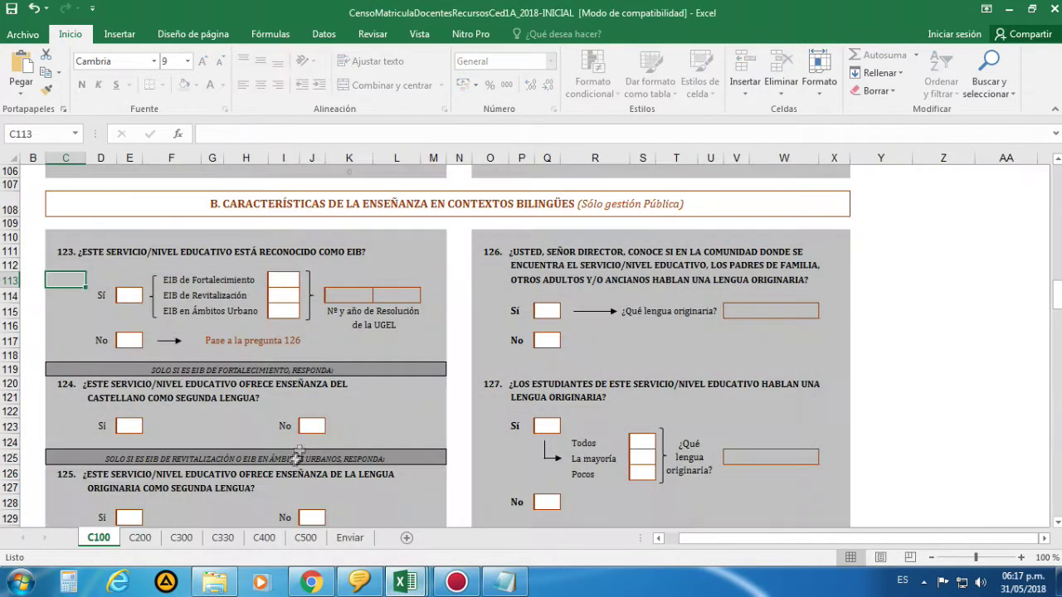
left_click(123, 293)
type("x")
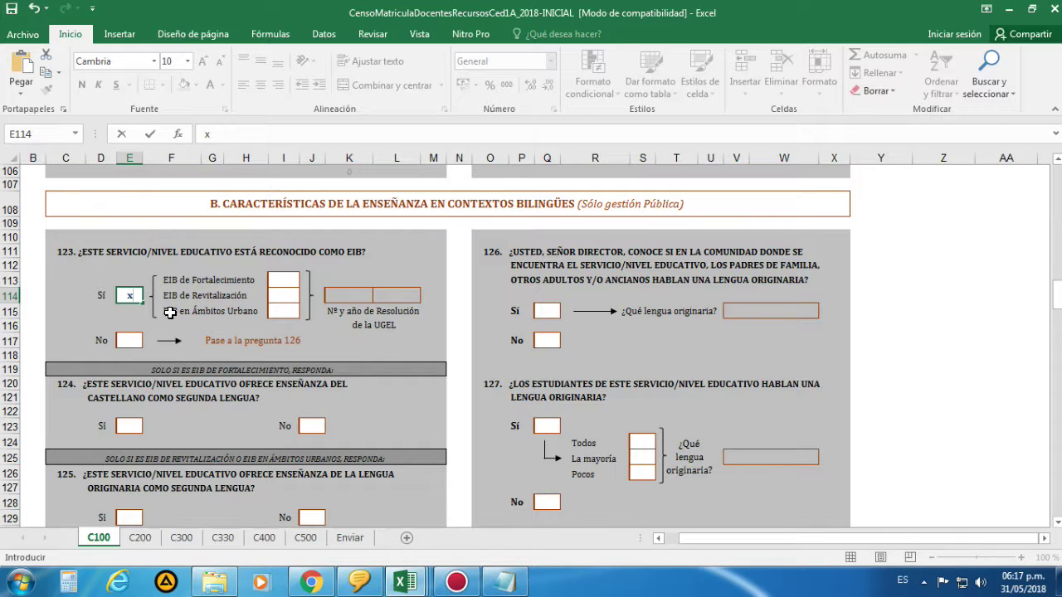
left_click(286, 311)
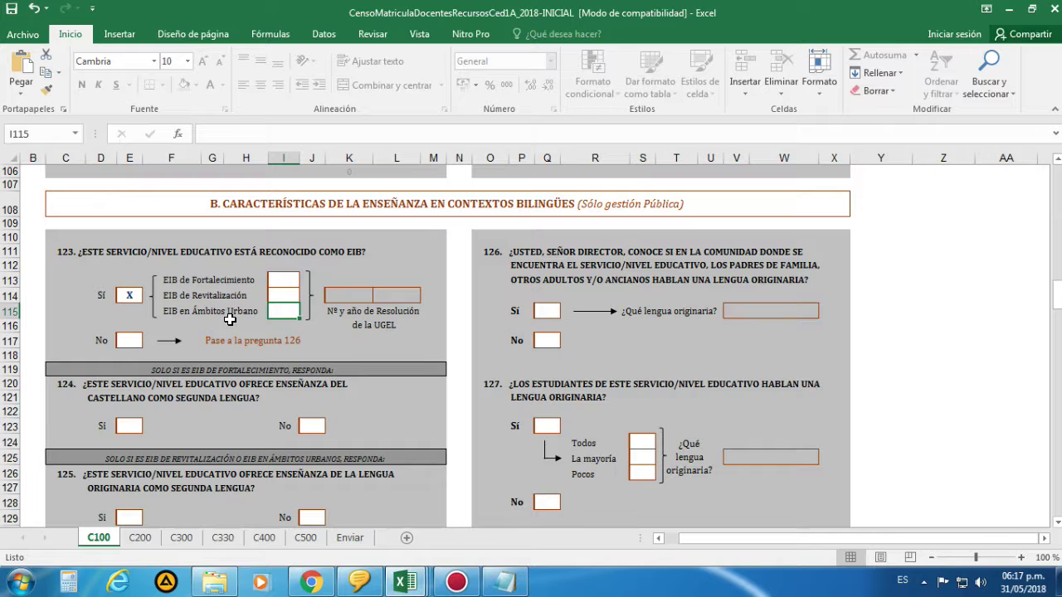
- Compare the Fortalecimiento and Revitalización options of question 123 with the legend and Escenario column in the DATA EIB workbook
left_click(220, 278)
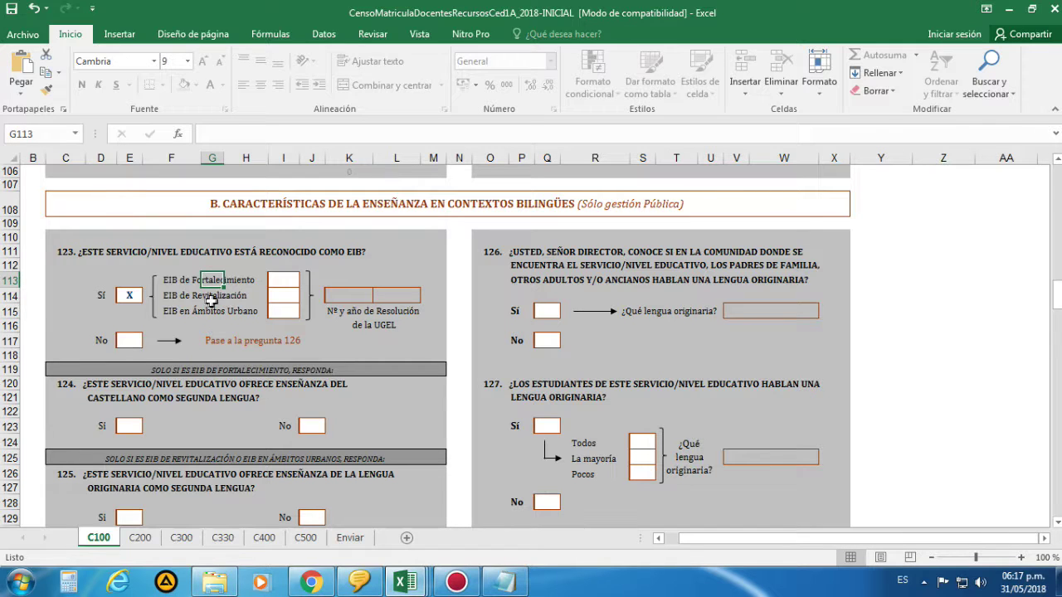
left_click(204, 297)
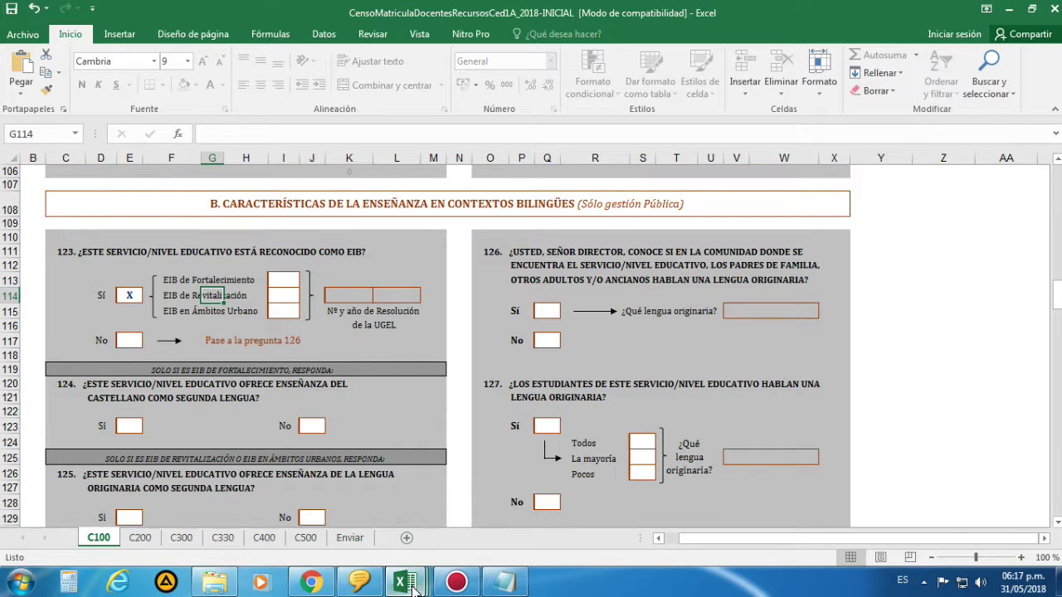
left_click(211, 281)
mouse_move(427, 574)
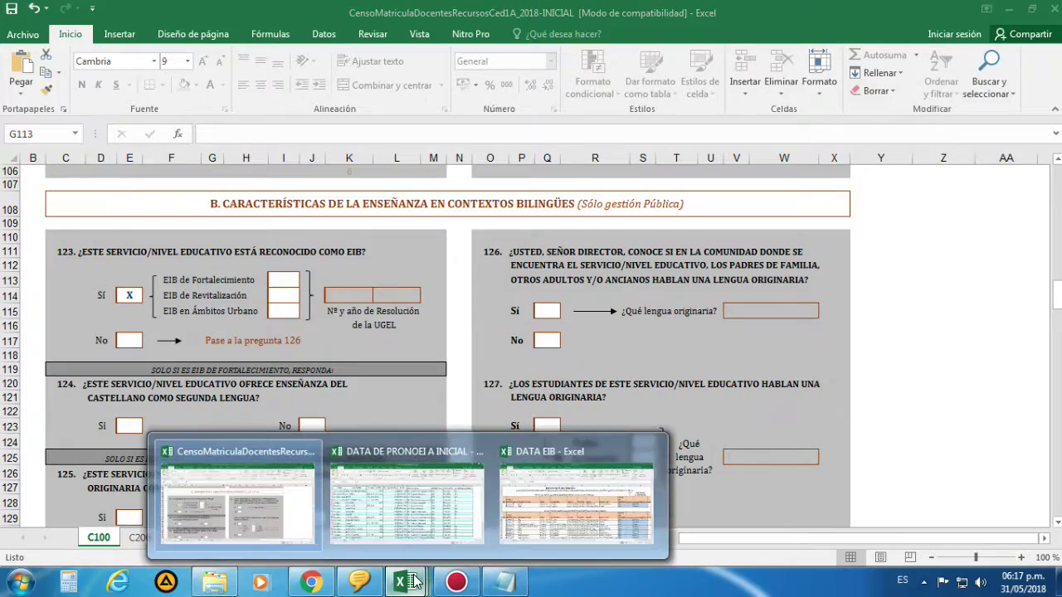
left_click(425, 503)
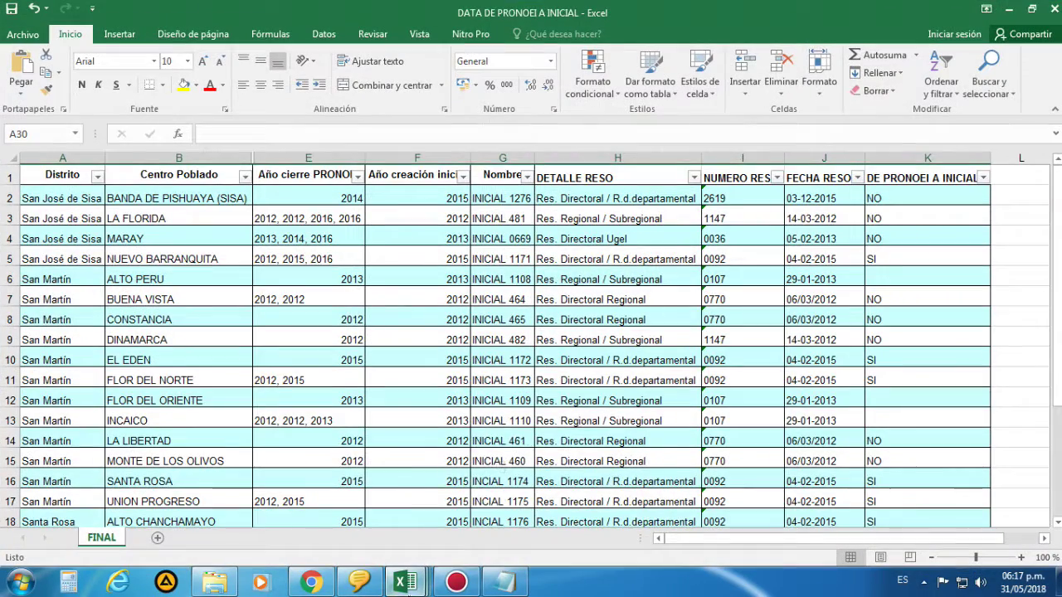
mouse_move(405, 582)
left_click(241, 506)
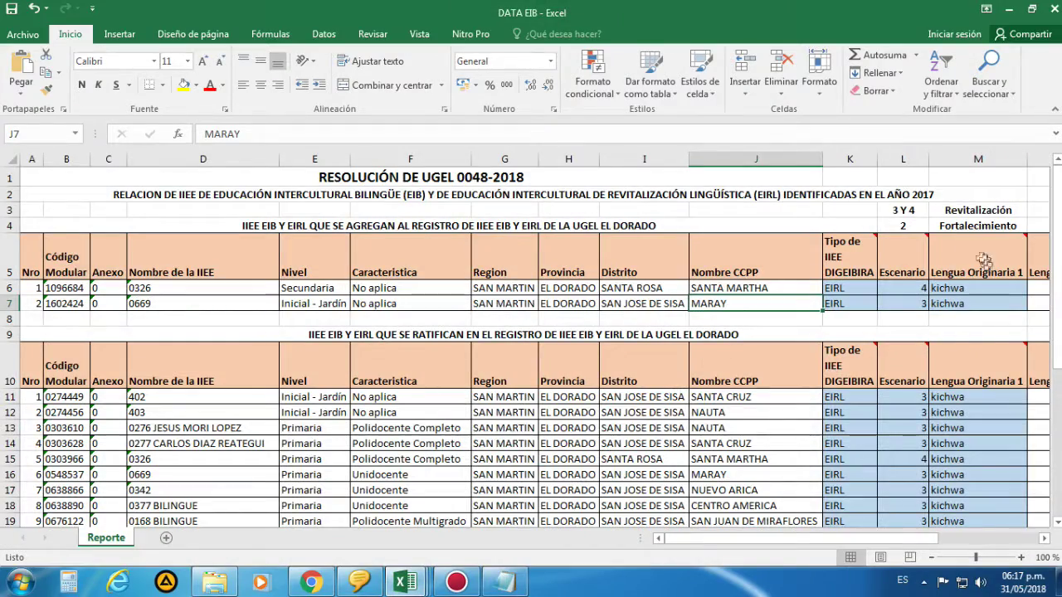
left_click(916, 227)
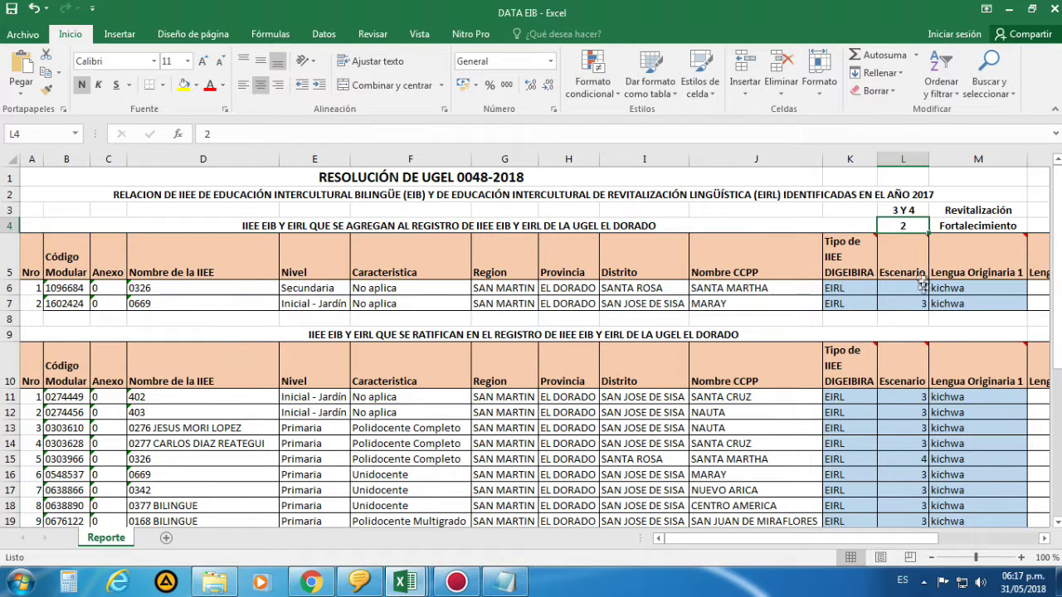
left_click(959, 228)
left_click_drag(917, 227, 945, 228)
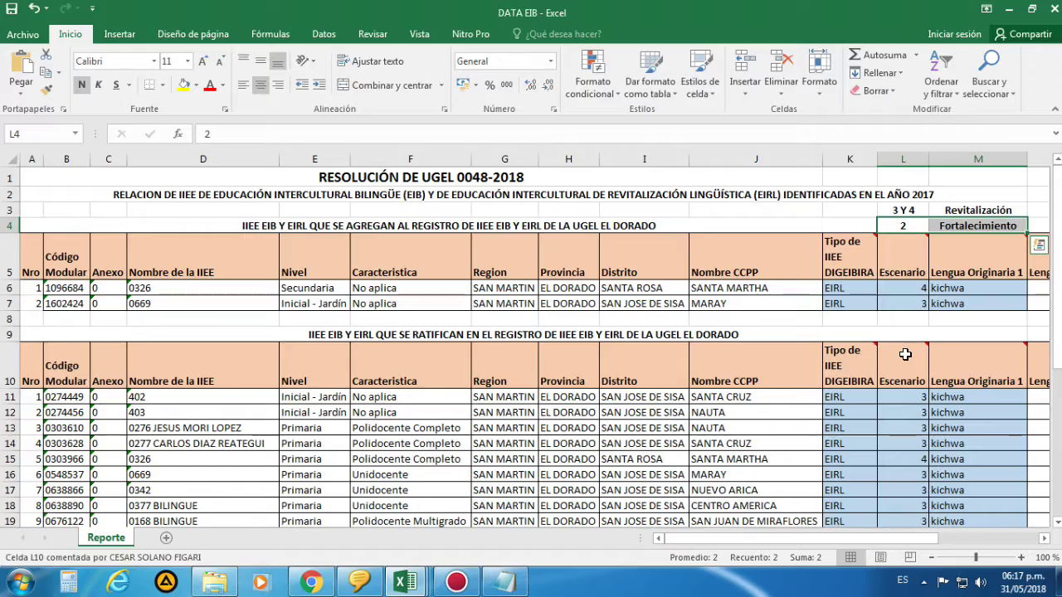
scroll(917, 414, "down", 3)
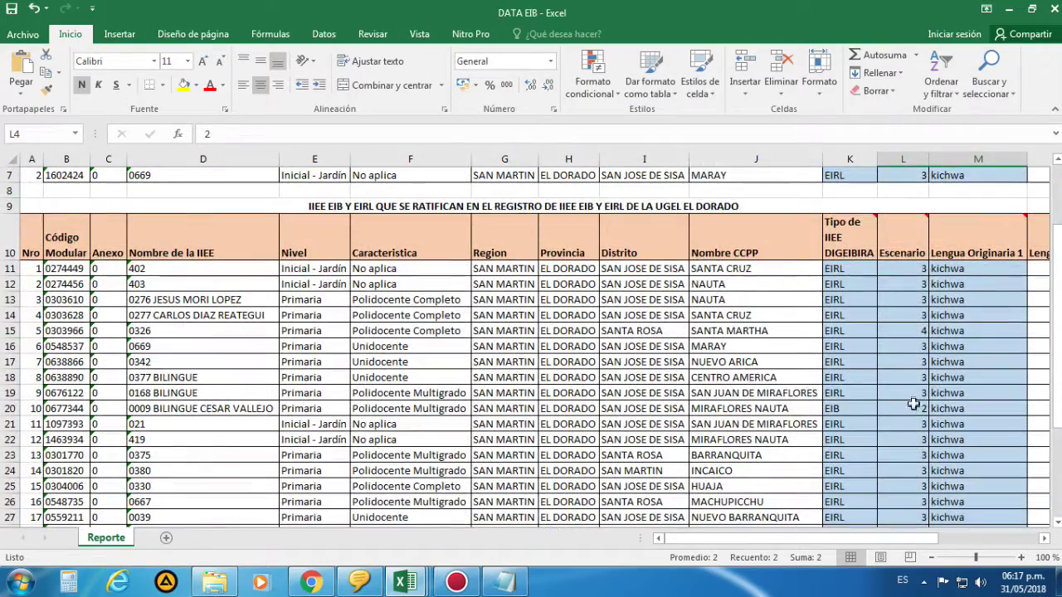
- Examine the Escenario 2 row of the ratified institutions, covering the school's name, locality and EIB type
scroll(929, 390, "down", 3)
scroll(931, 468, "down", 3)
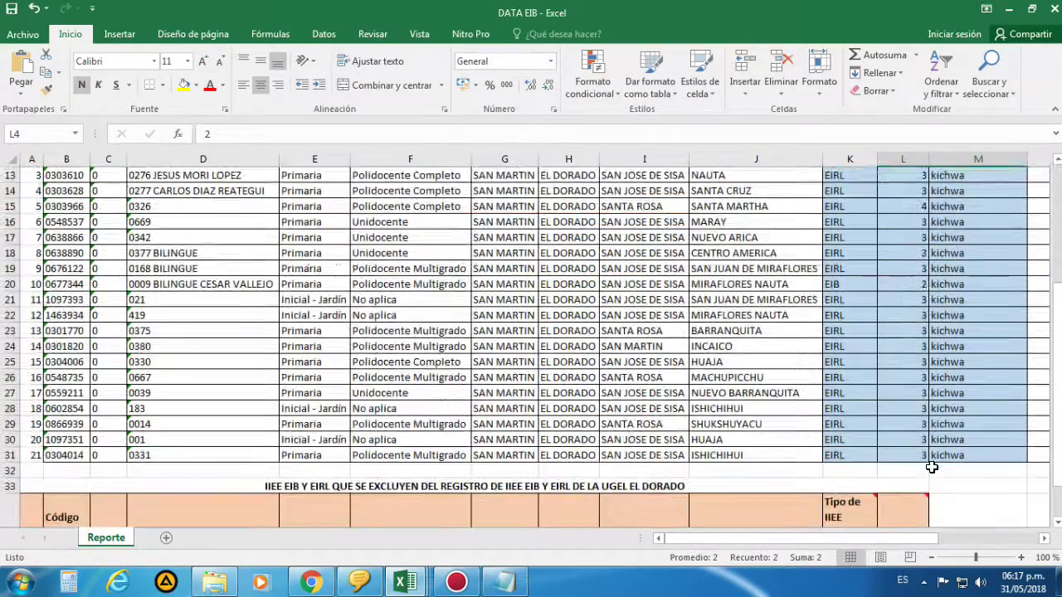
left_click(912, 283)
left_click(765, 283)
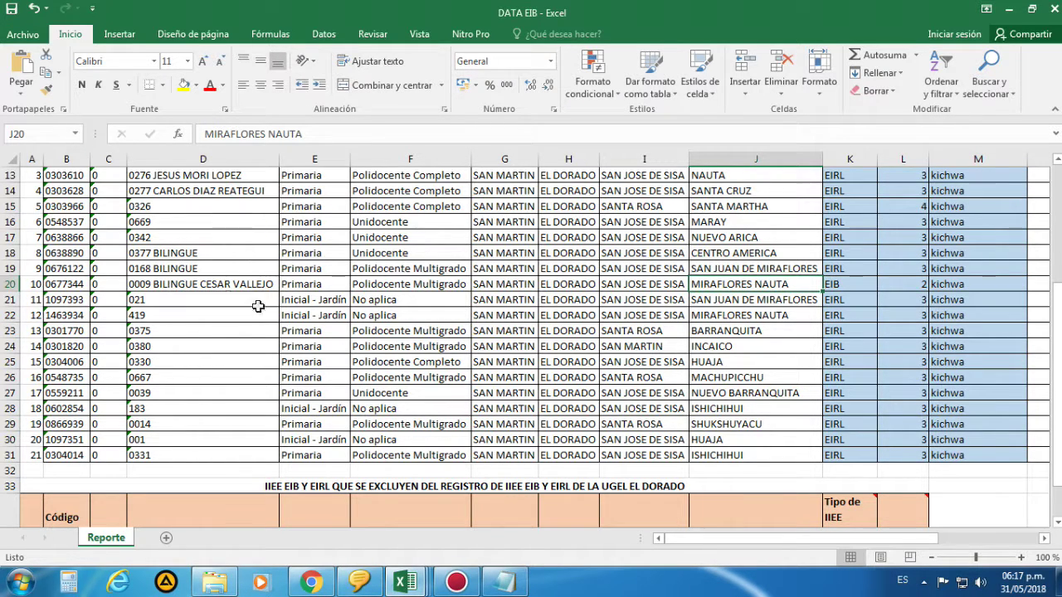
scroll(257, 303, "up", 1)
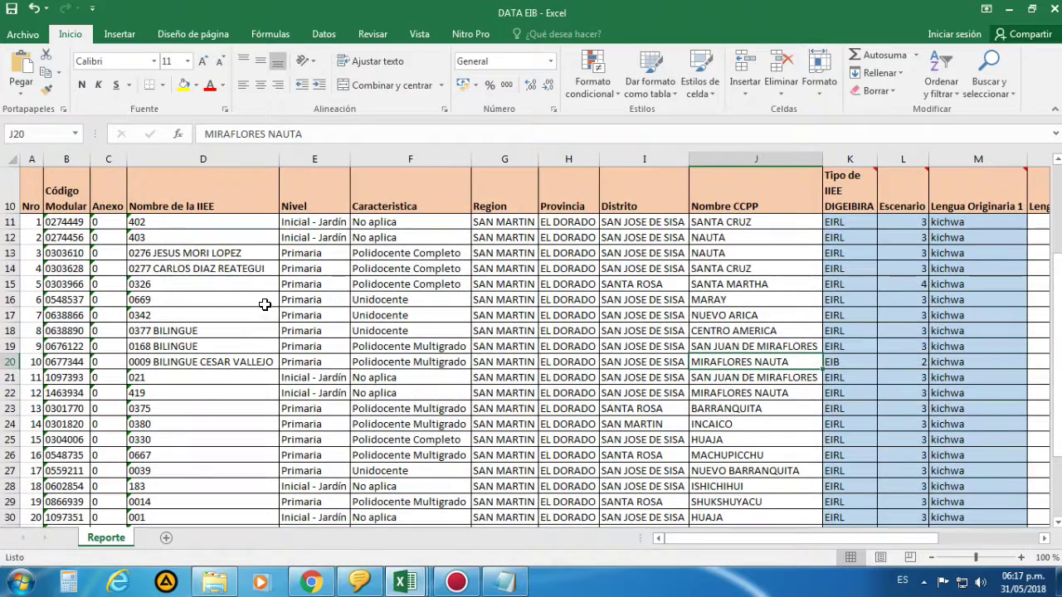
left_click(10, 362)
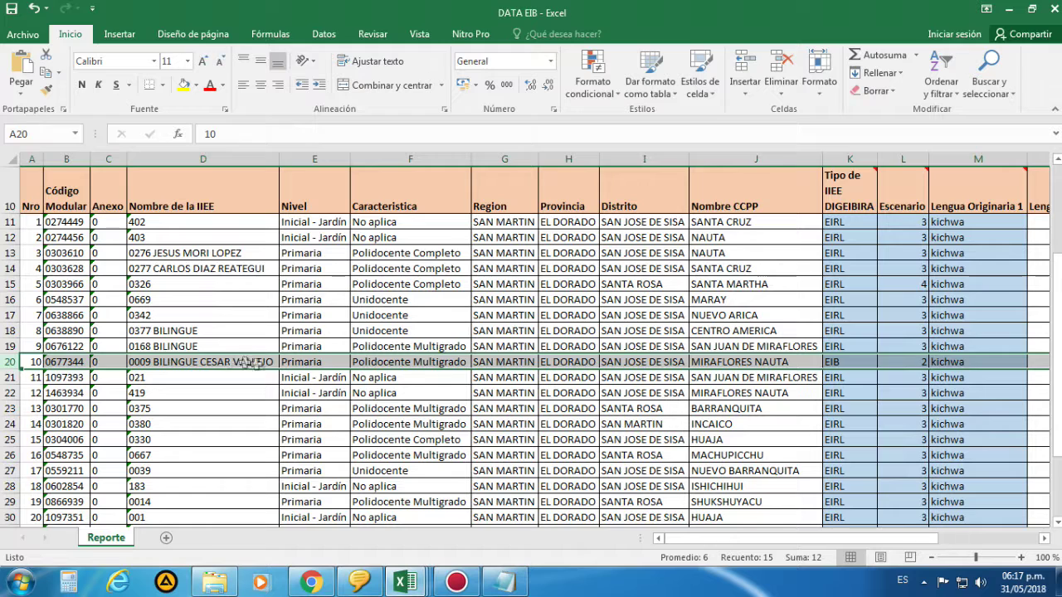
left_click(236, 364)
- Return to the census workbook, mark EIB de Fortalecimiento with an X in question 123, and enter UGEL resolution number 0048 and year 2018
mouse_move(406, 584)
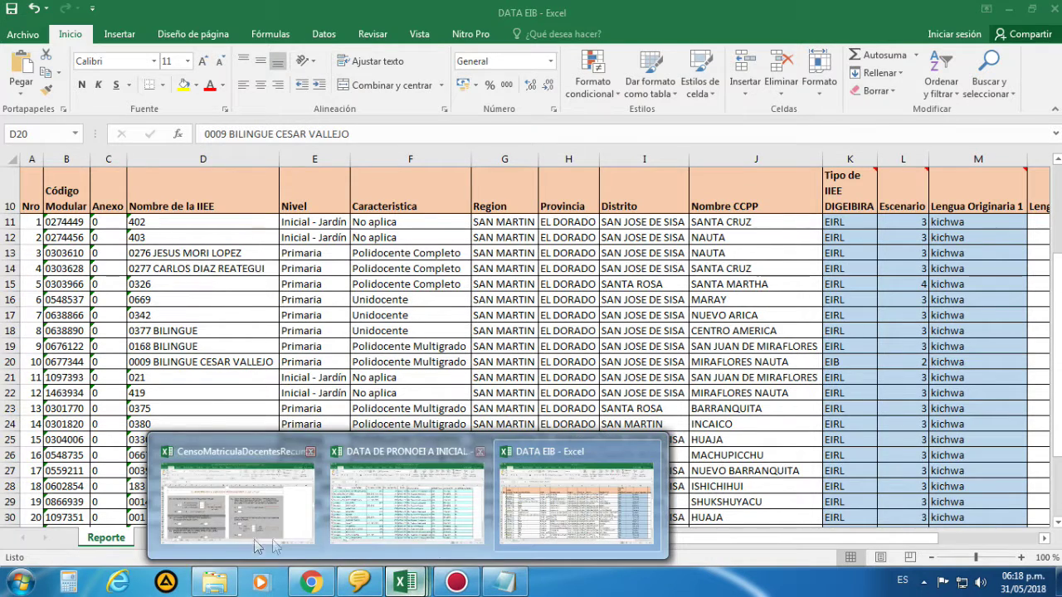
left_click(271, 467)
left_click(132, 293)
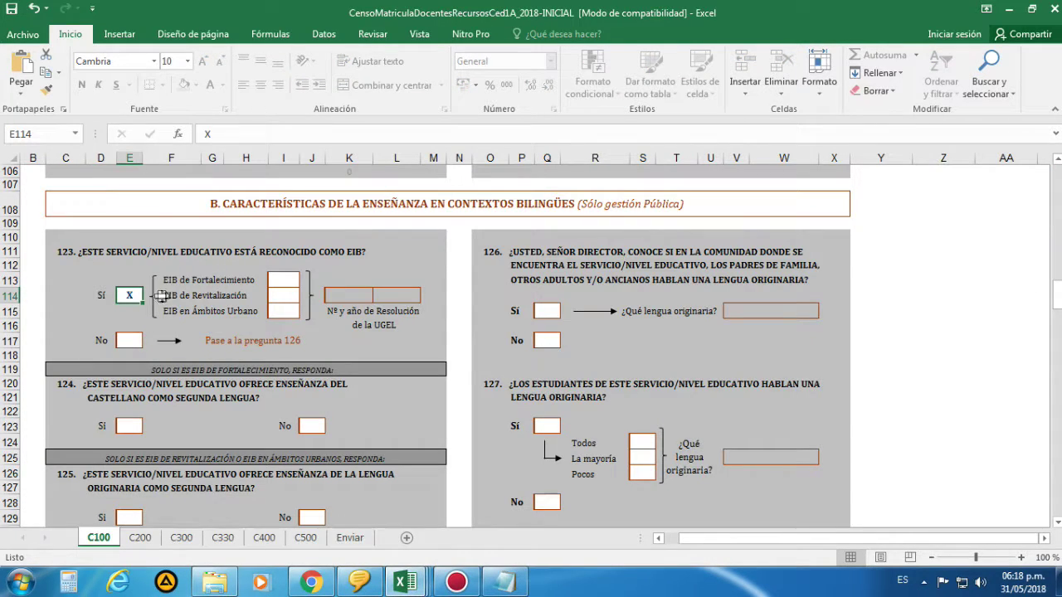
left_click(281, 280)
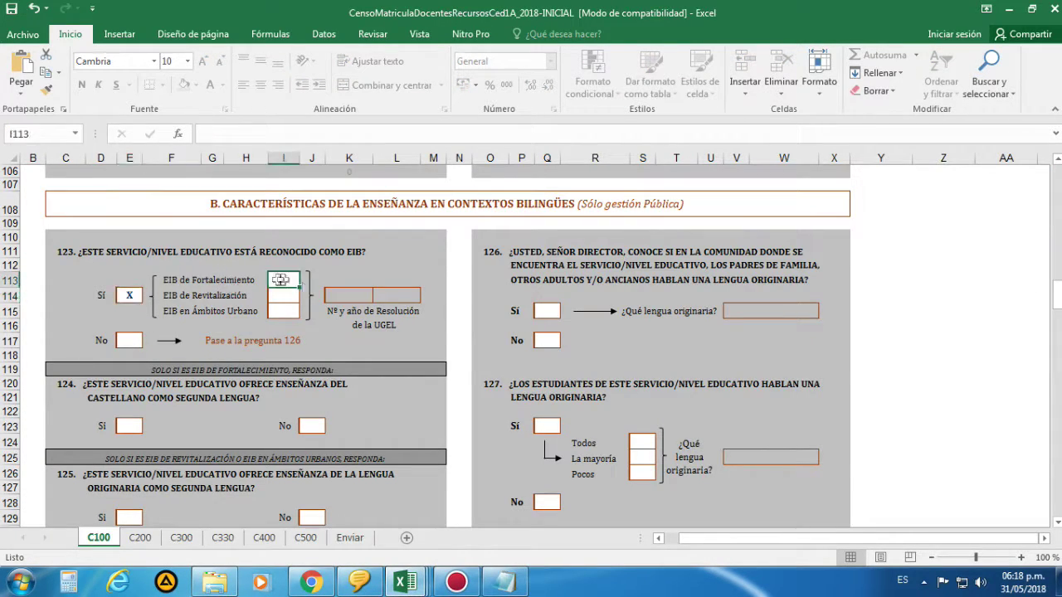
type("x")
left_click(354, 297)
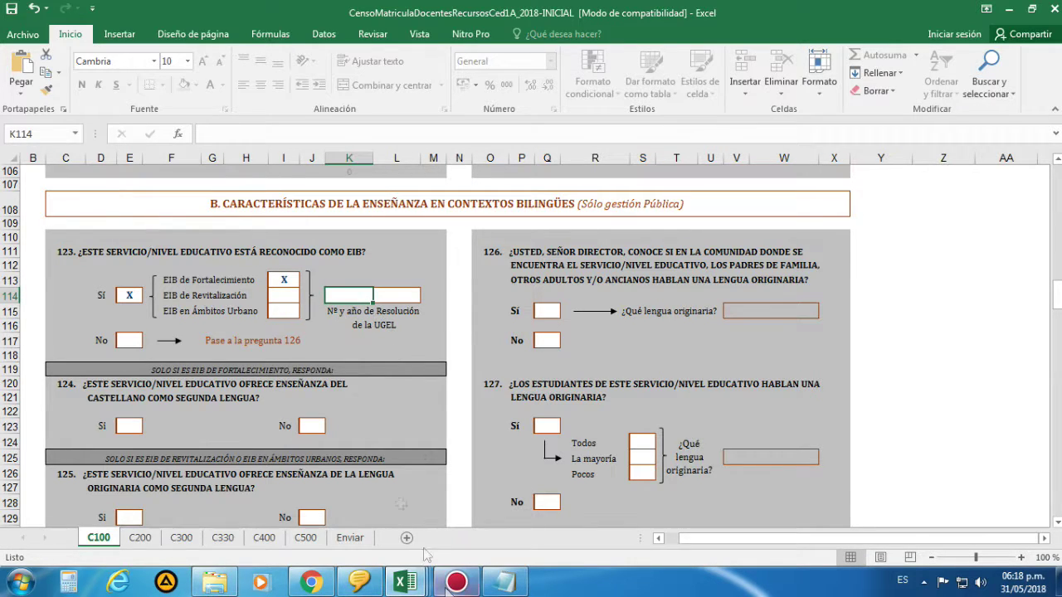
type("0048")
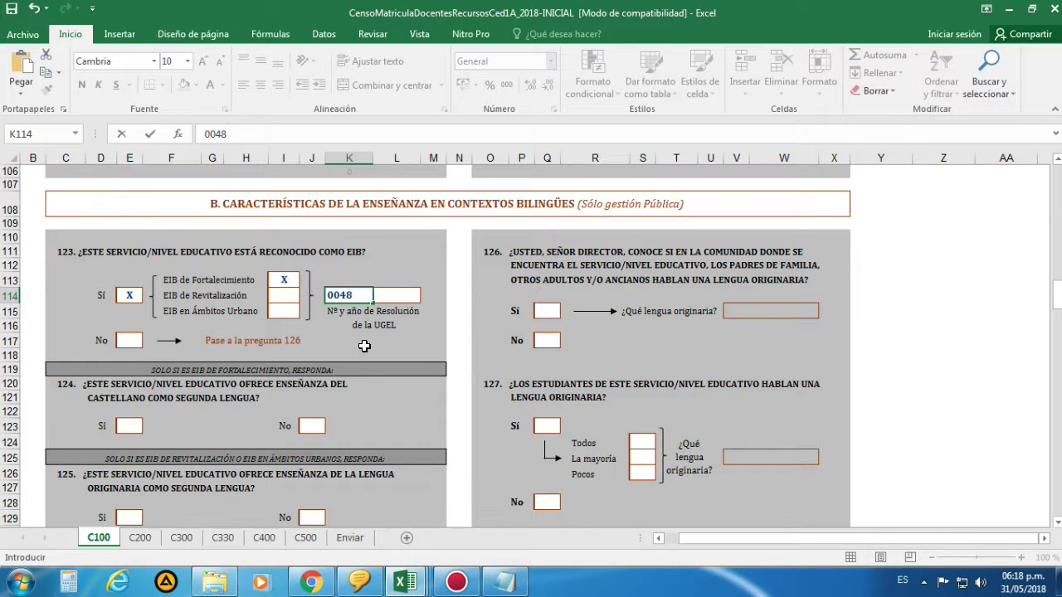
left_click(409, 294)
type("2018")
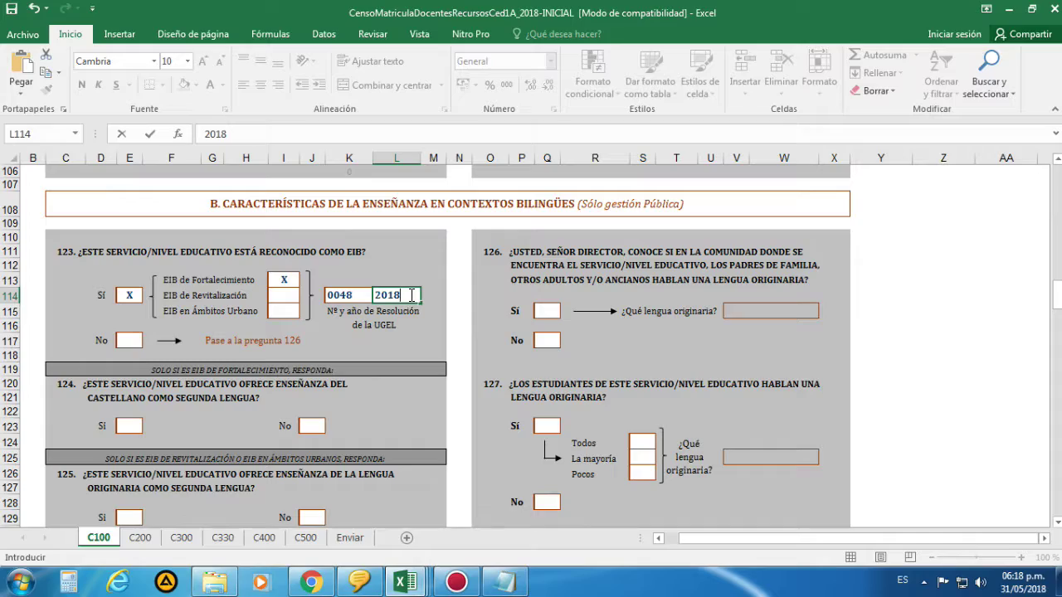
- Switch to the DATA EIB workbook and review the level, locality and names of the added and ratified institutions, including 0009 BILINGUE CESAR VALLEJO
mouse_move(407, 585)
left_click(596, 489)
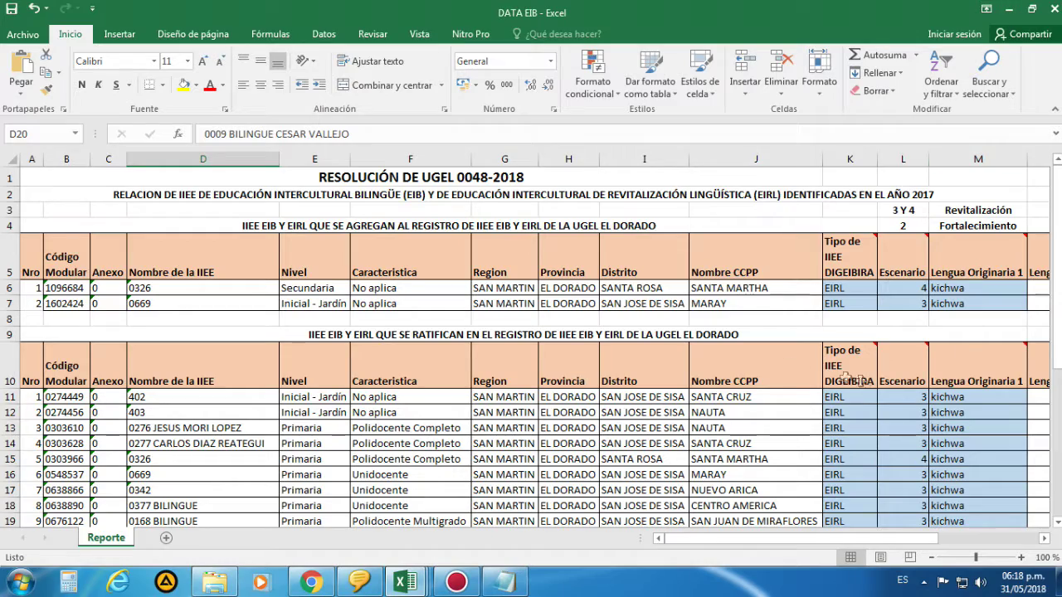
scroll(368, 343, "down", 1)
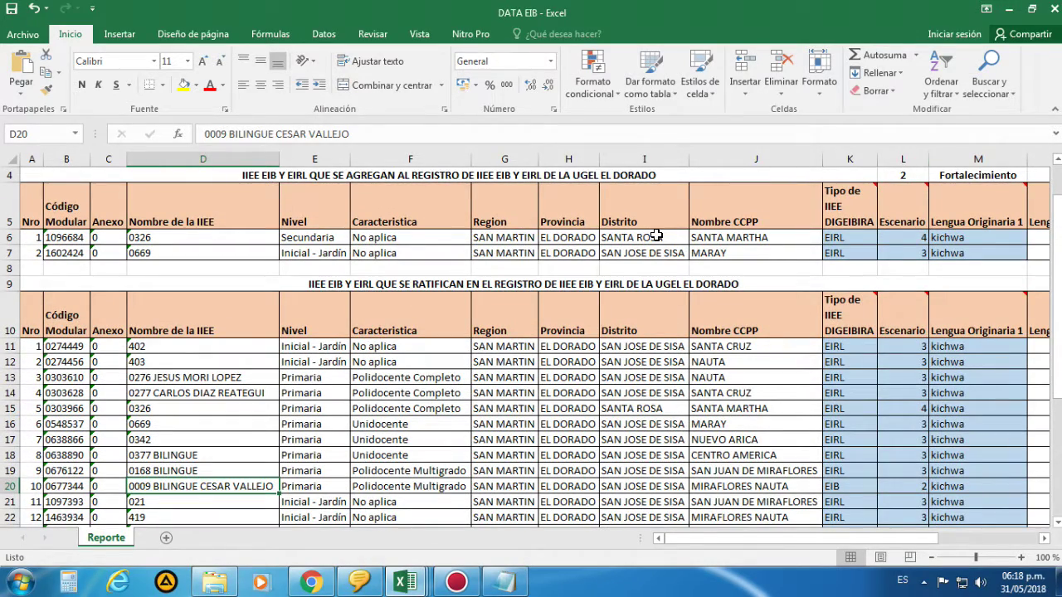
left_click(326, 240)
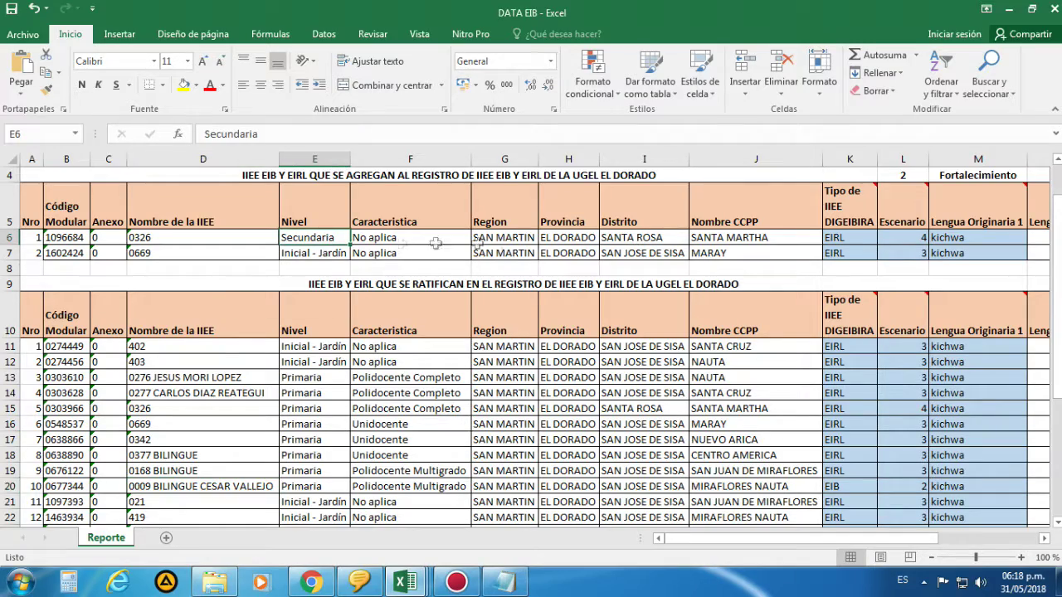
left_click(726, 240)
scroll(448, 428, "down", 2)
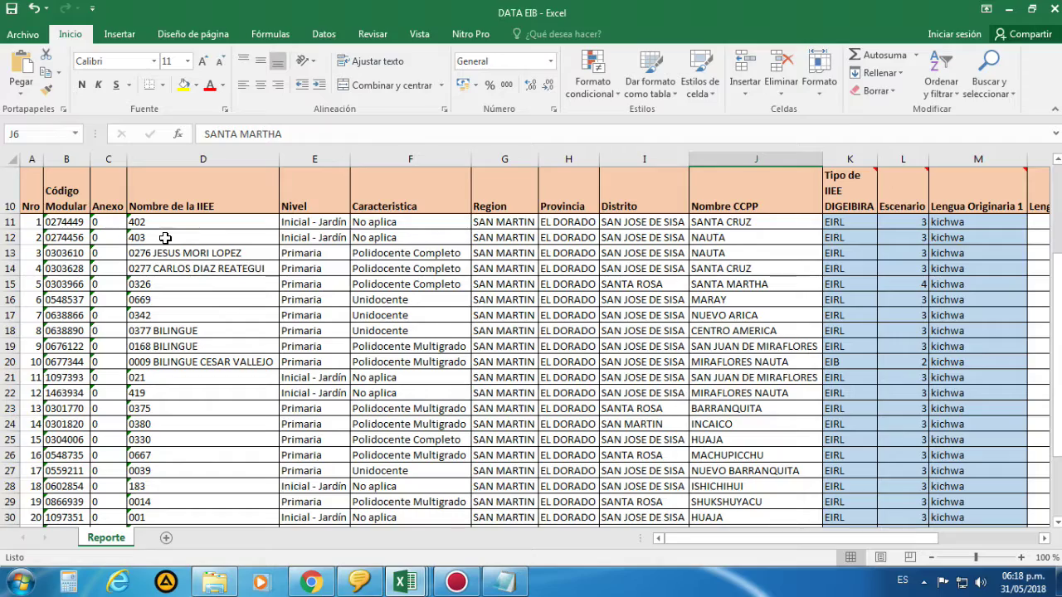
left_click_drag(267, 218, 314, 487)
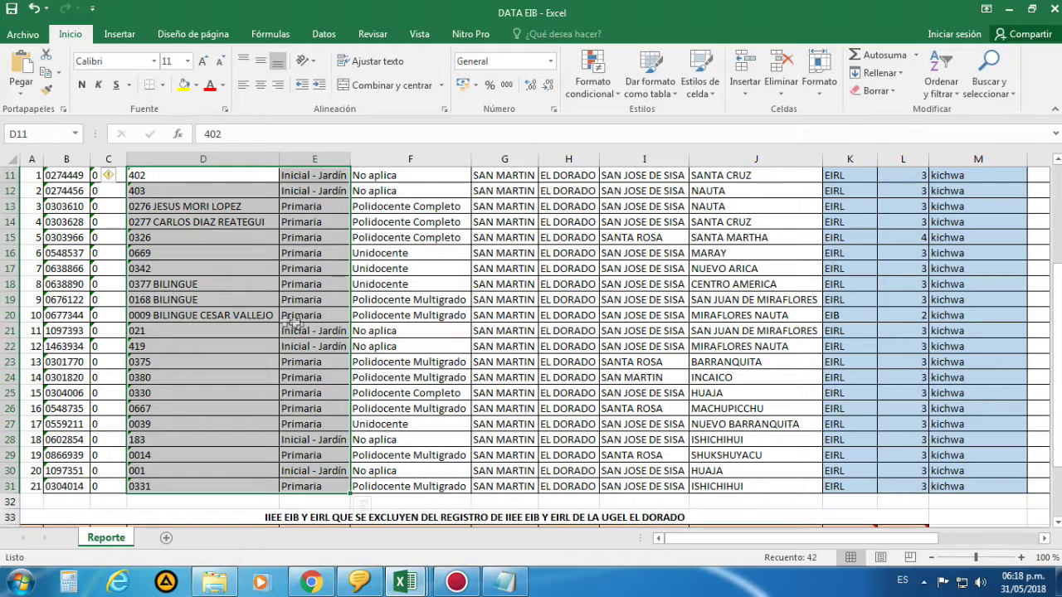
left_click(6, 316)
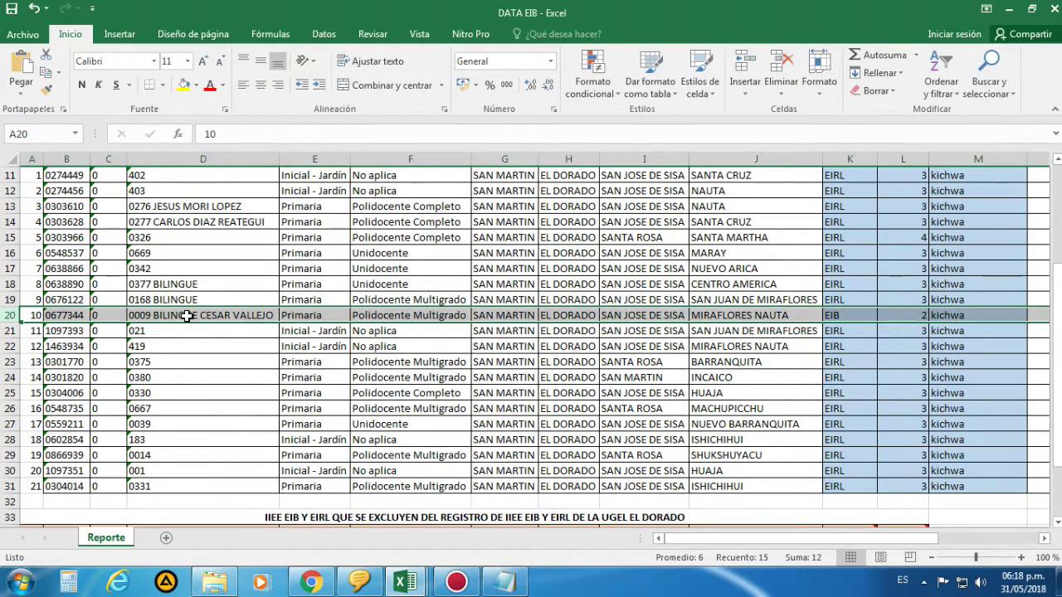
left_click(187, 315)
scroll(902, 344, "up", 3)
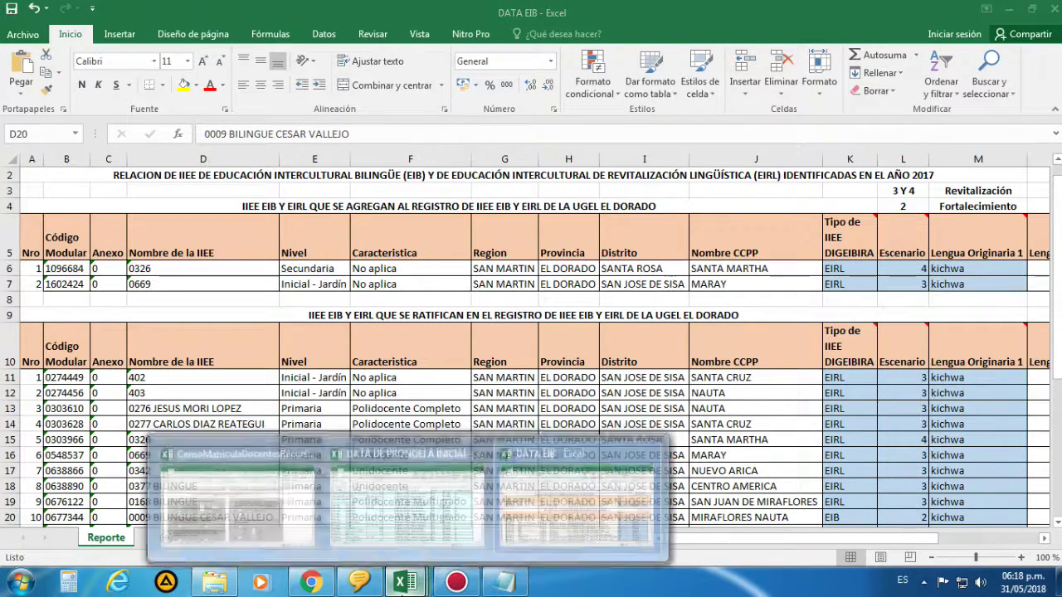
- Return to the census workbook and move question 123's X from EIB de Fortalecimiento to EIB de Revitalización, then check the resolution number and year
left_click(240, 498)
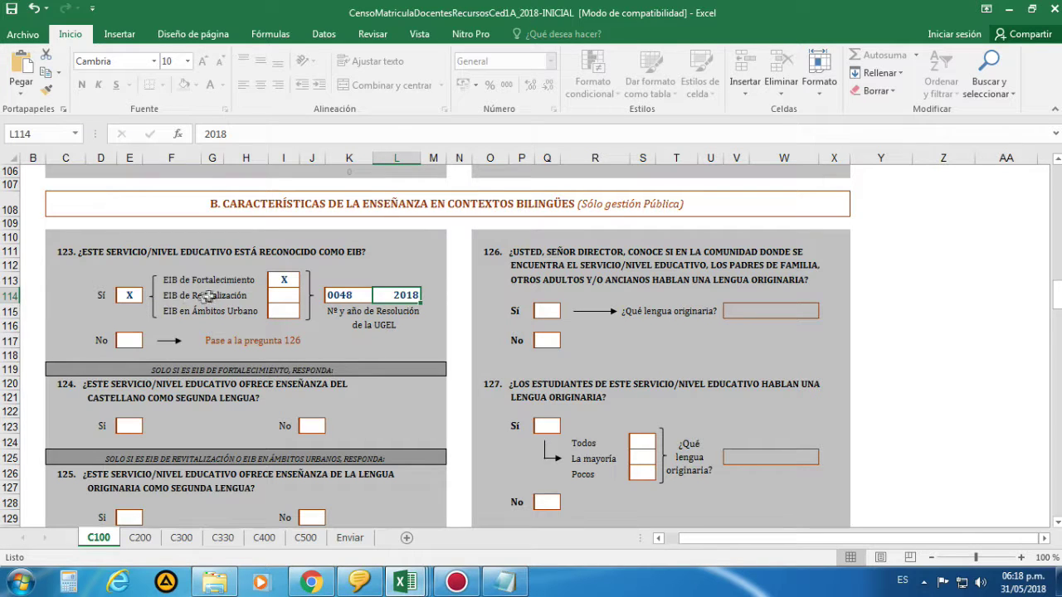
left_click(288, 294)
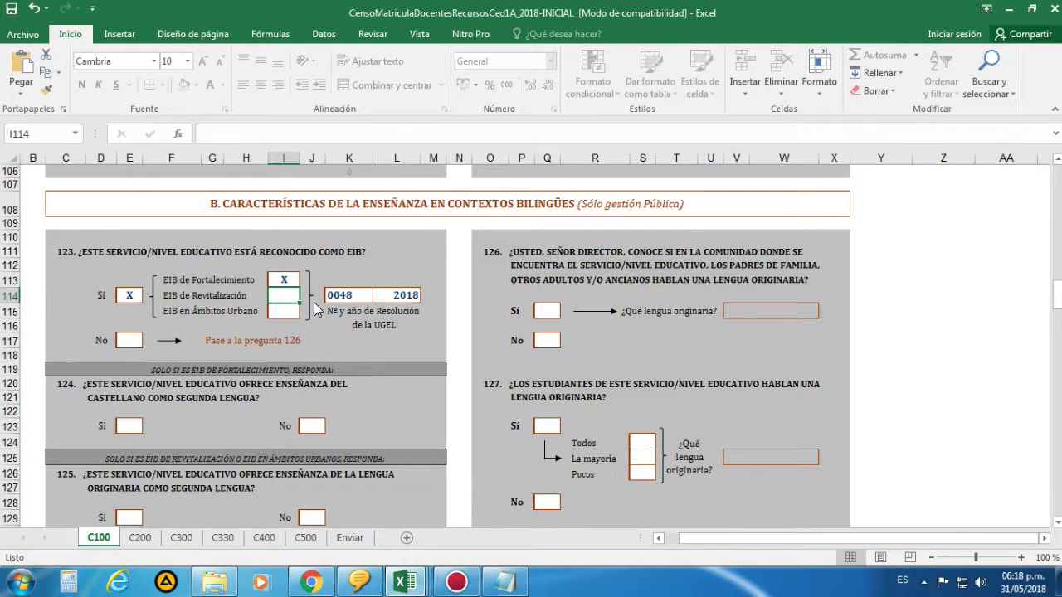
left_click(285, 280)
left_click_drag(299, 275, 298, 291)
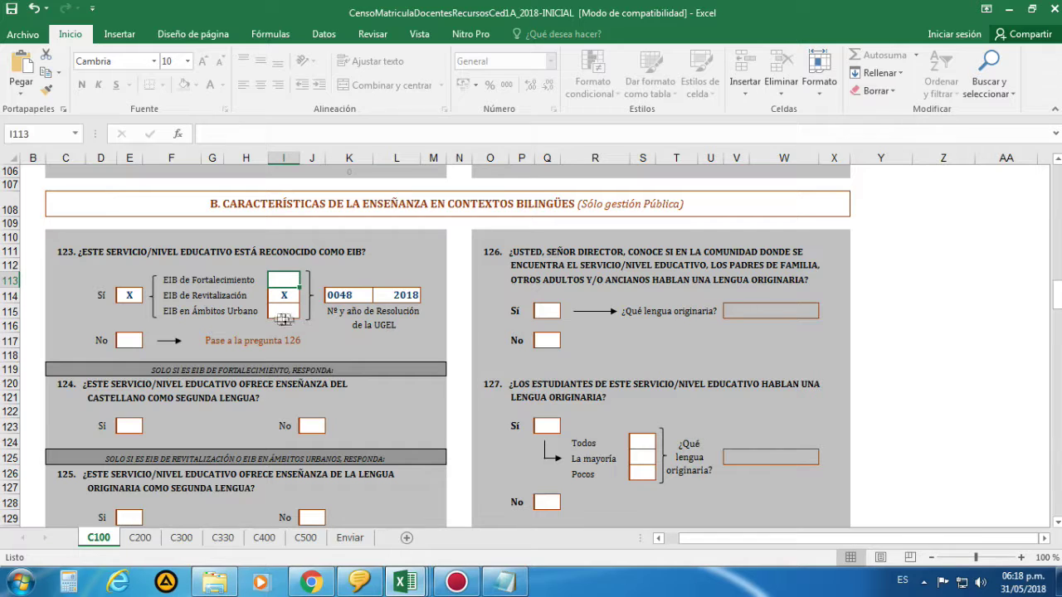
left_click(355, 338)
key("Up")
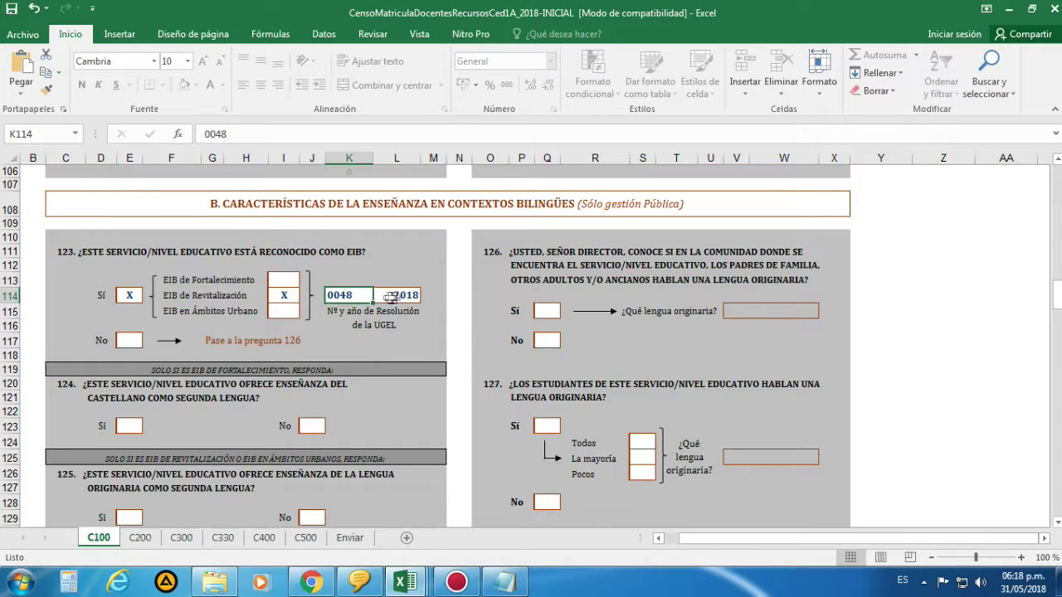
left_click(397, 296)
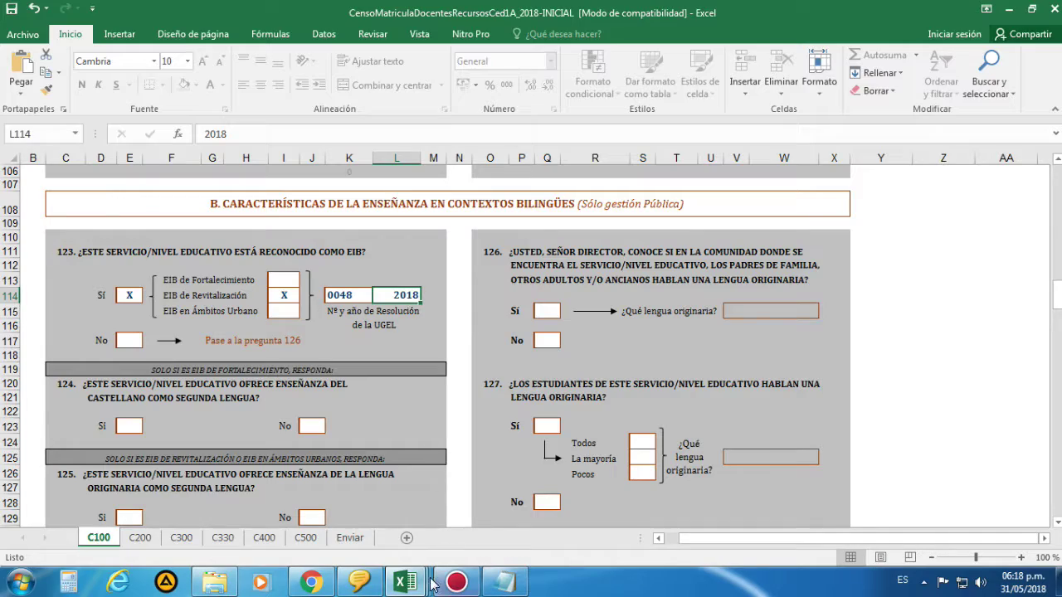
- Compare the Sí answer of question 123 with the full list of EIB and EIRL institutions in the DATA EIB workbook
mouse_move(407, 583)
left_click(521, 448)
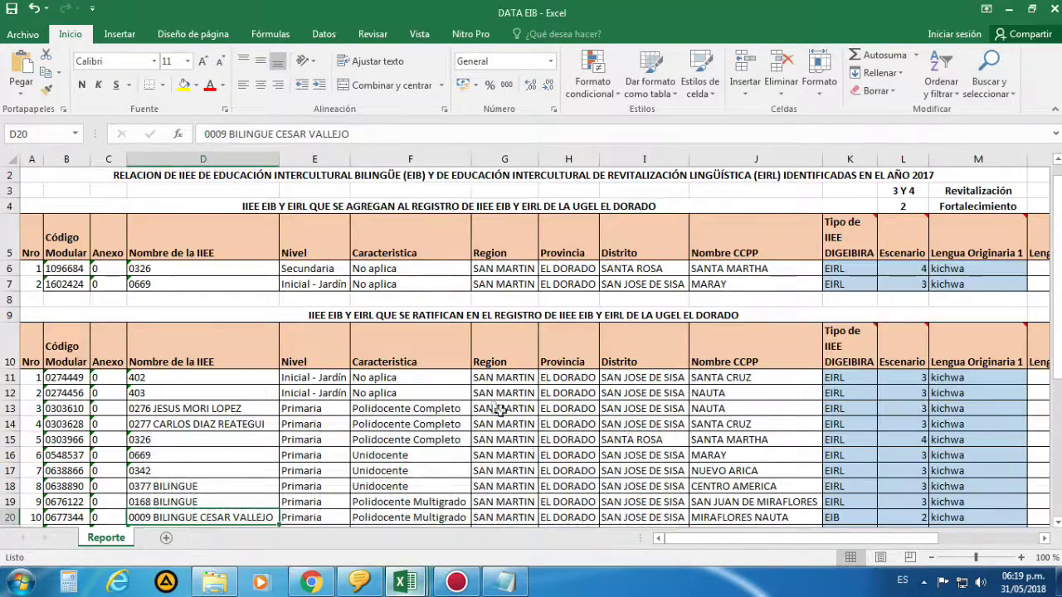
scroll(463, 404, "down", 4)
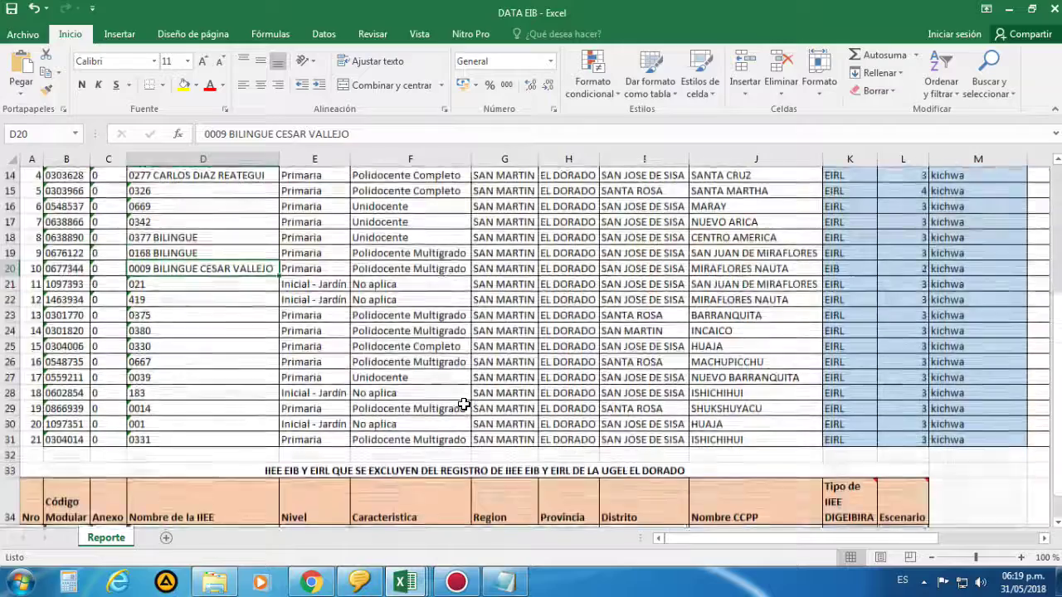
scroll(462, 404, "up", 4)
mouse_move(404, 583)
left_click(273, 493)
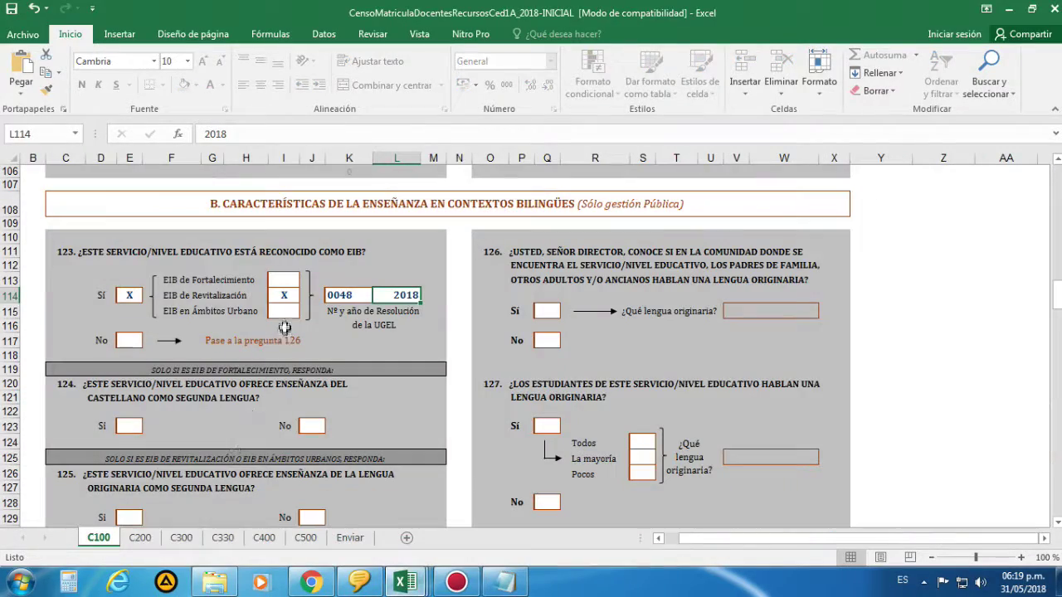
left_click(129, 295)
mouse_move(405, 580)
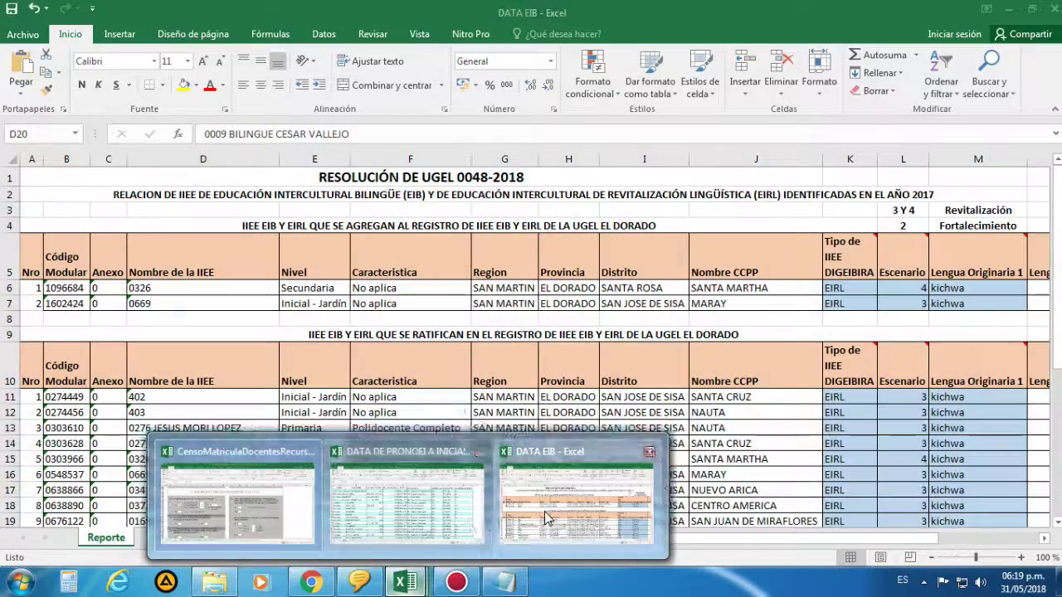
left_click(544, 511)
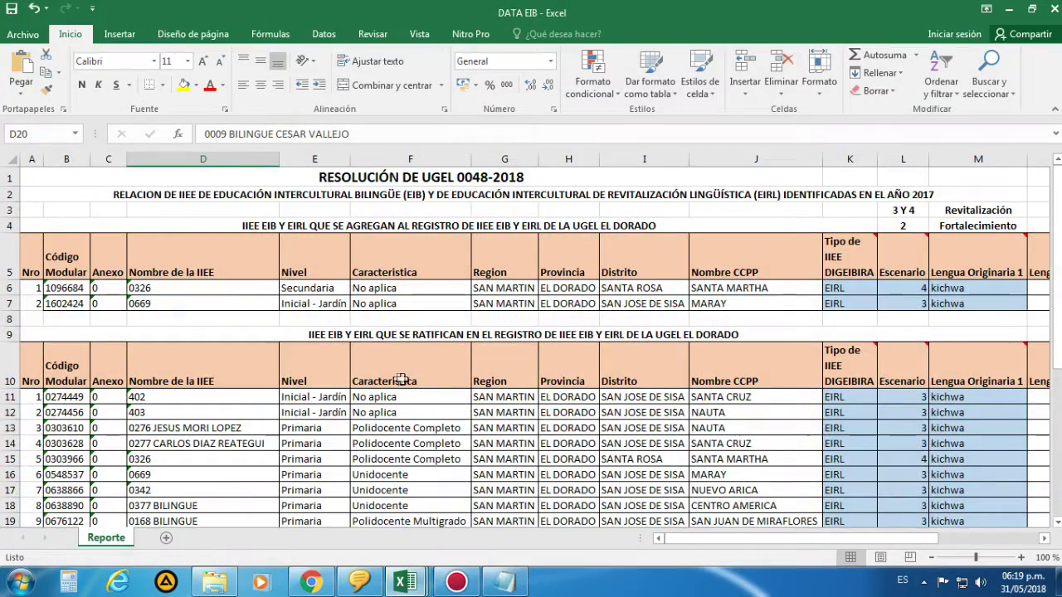
scroll(399, 378, "down", 3)
scroll(399, 378, "down", 1)
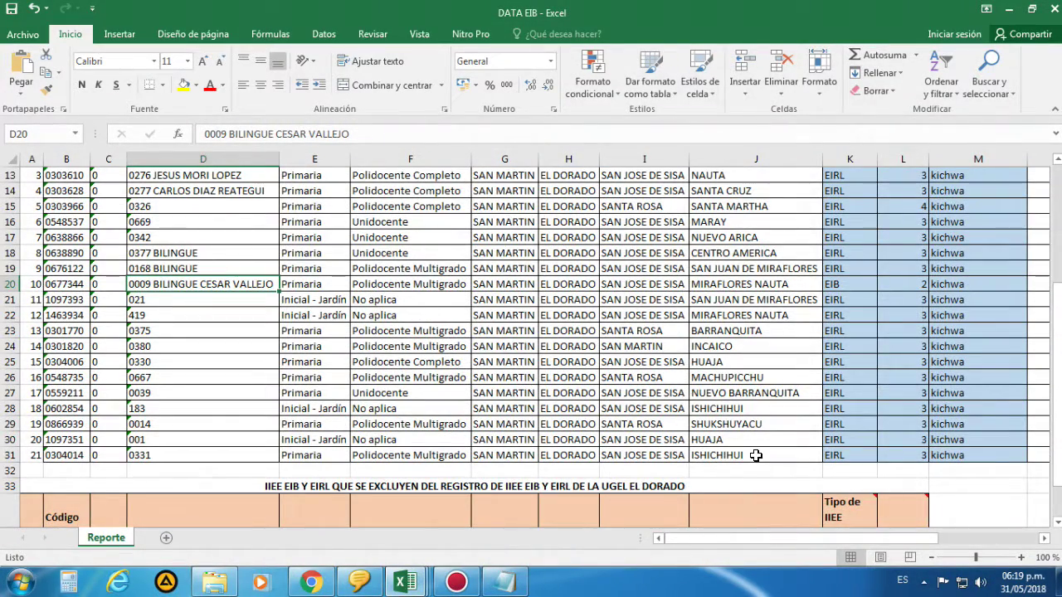
scroll(756, 455, "up", 1)
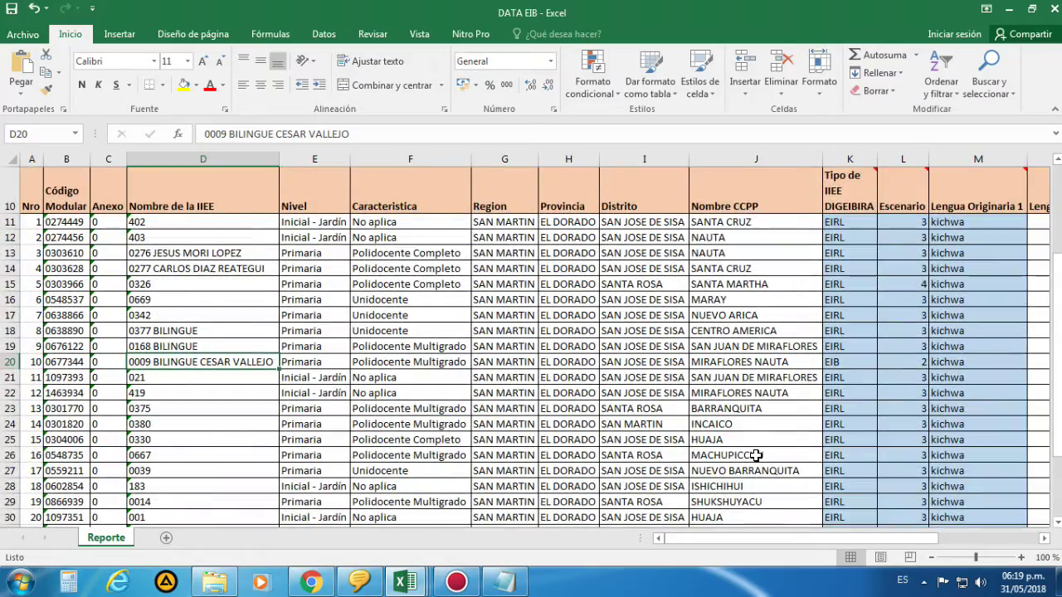
scroll(755, 456, "up", 3)
scroll(767, 423, "down", 4)
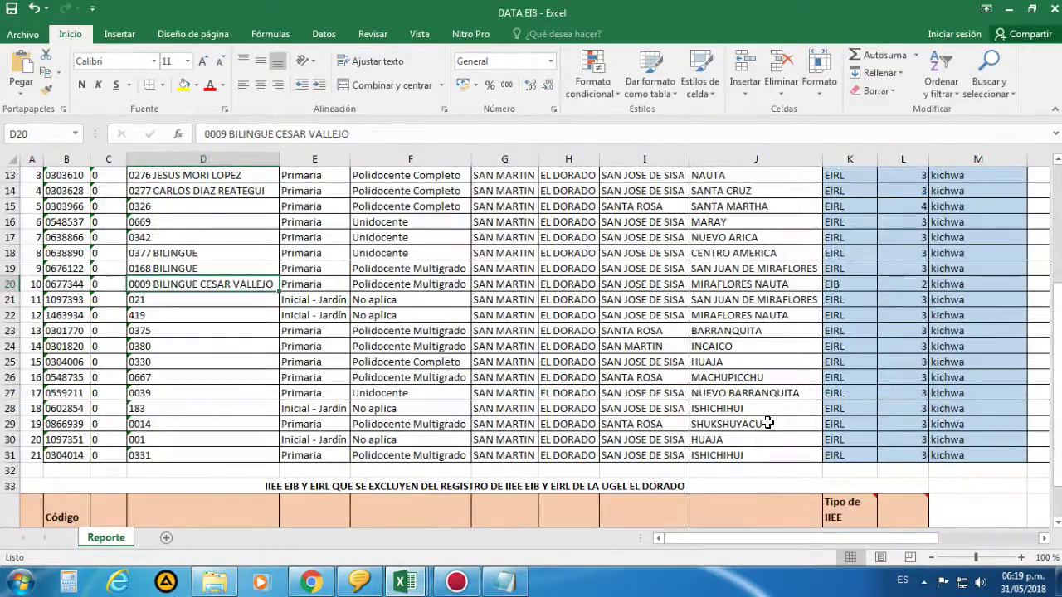
scroll(768, 423, "up", 1)
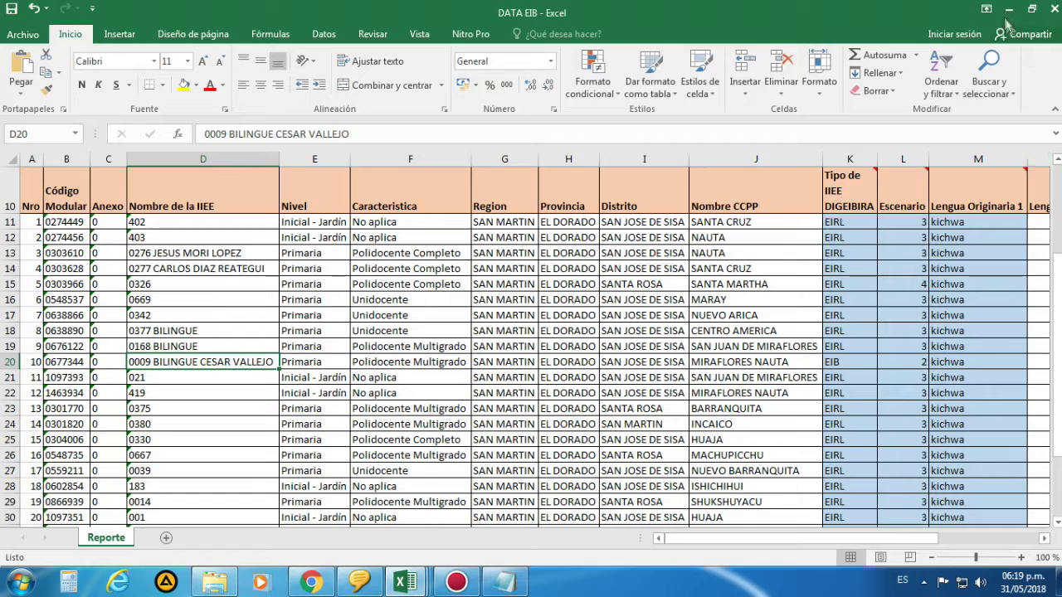
- Return to the census workbook, clear the Sí mark of question 123 and mark No with an X instead
left_click(1010, 10)
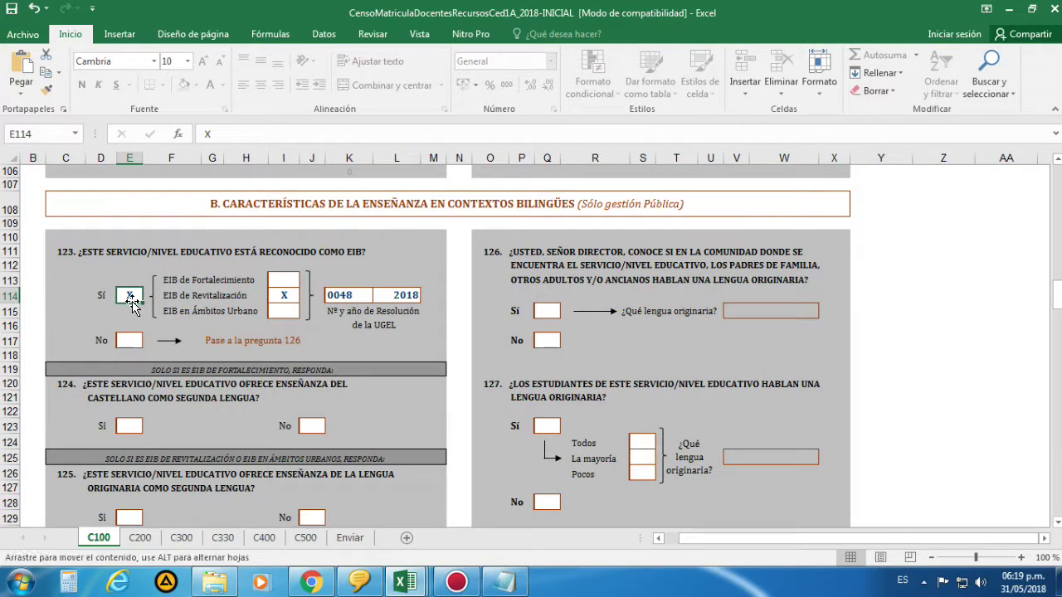
key("Delete")
left_click(126, 341)
type("X")
left_click(348, 346)
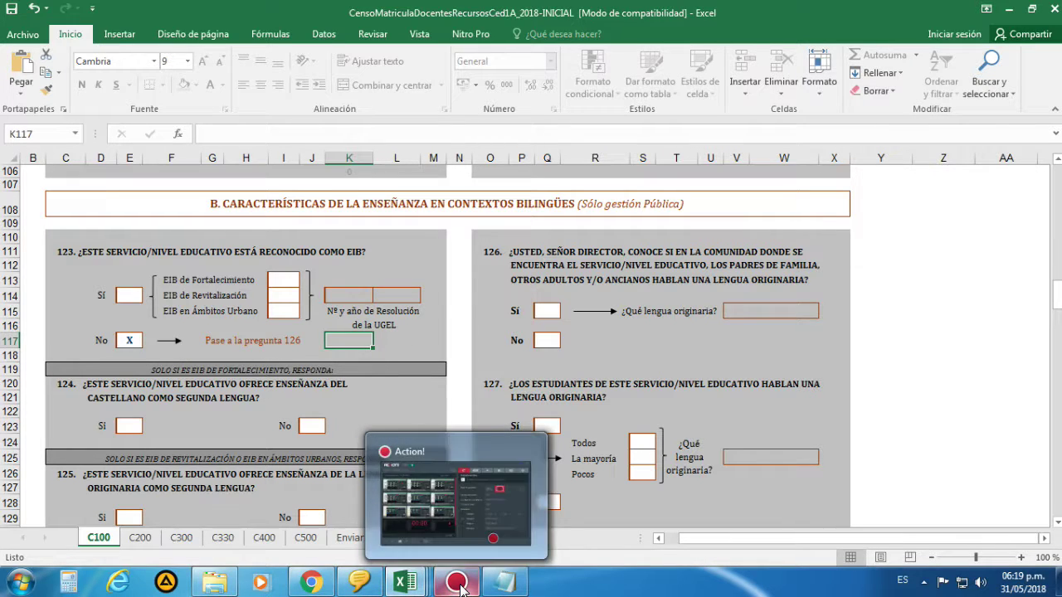
left_click(456, 338)
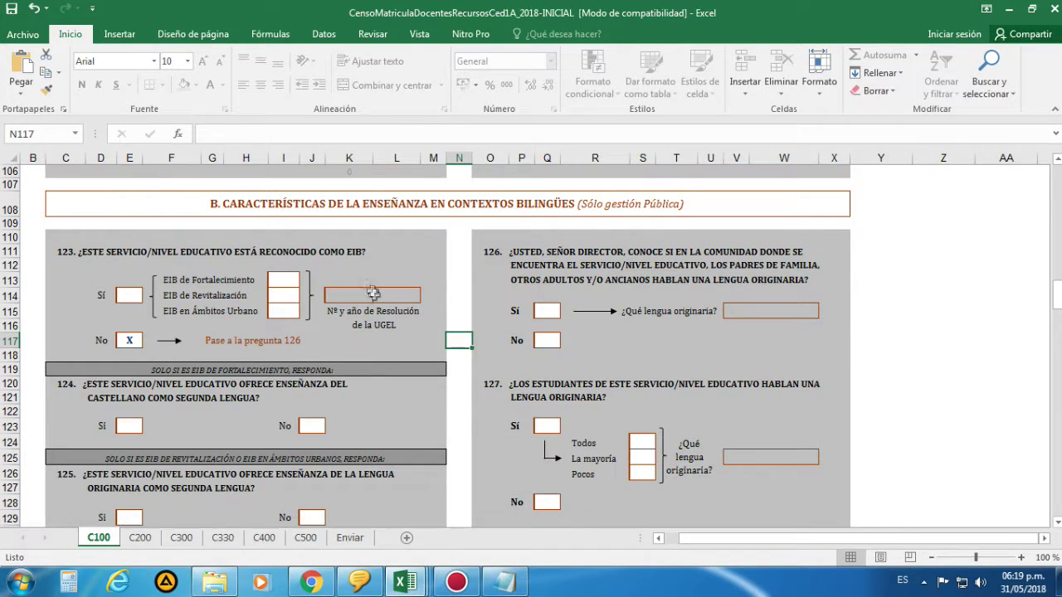